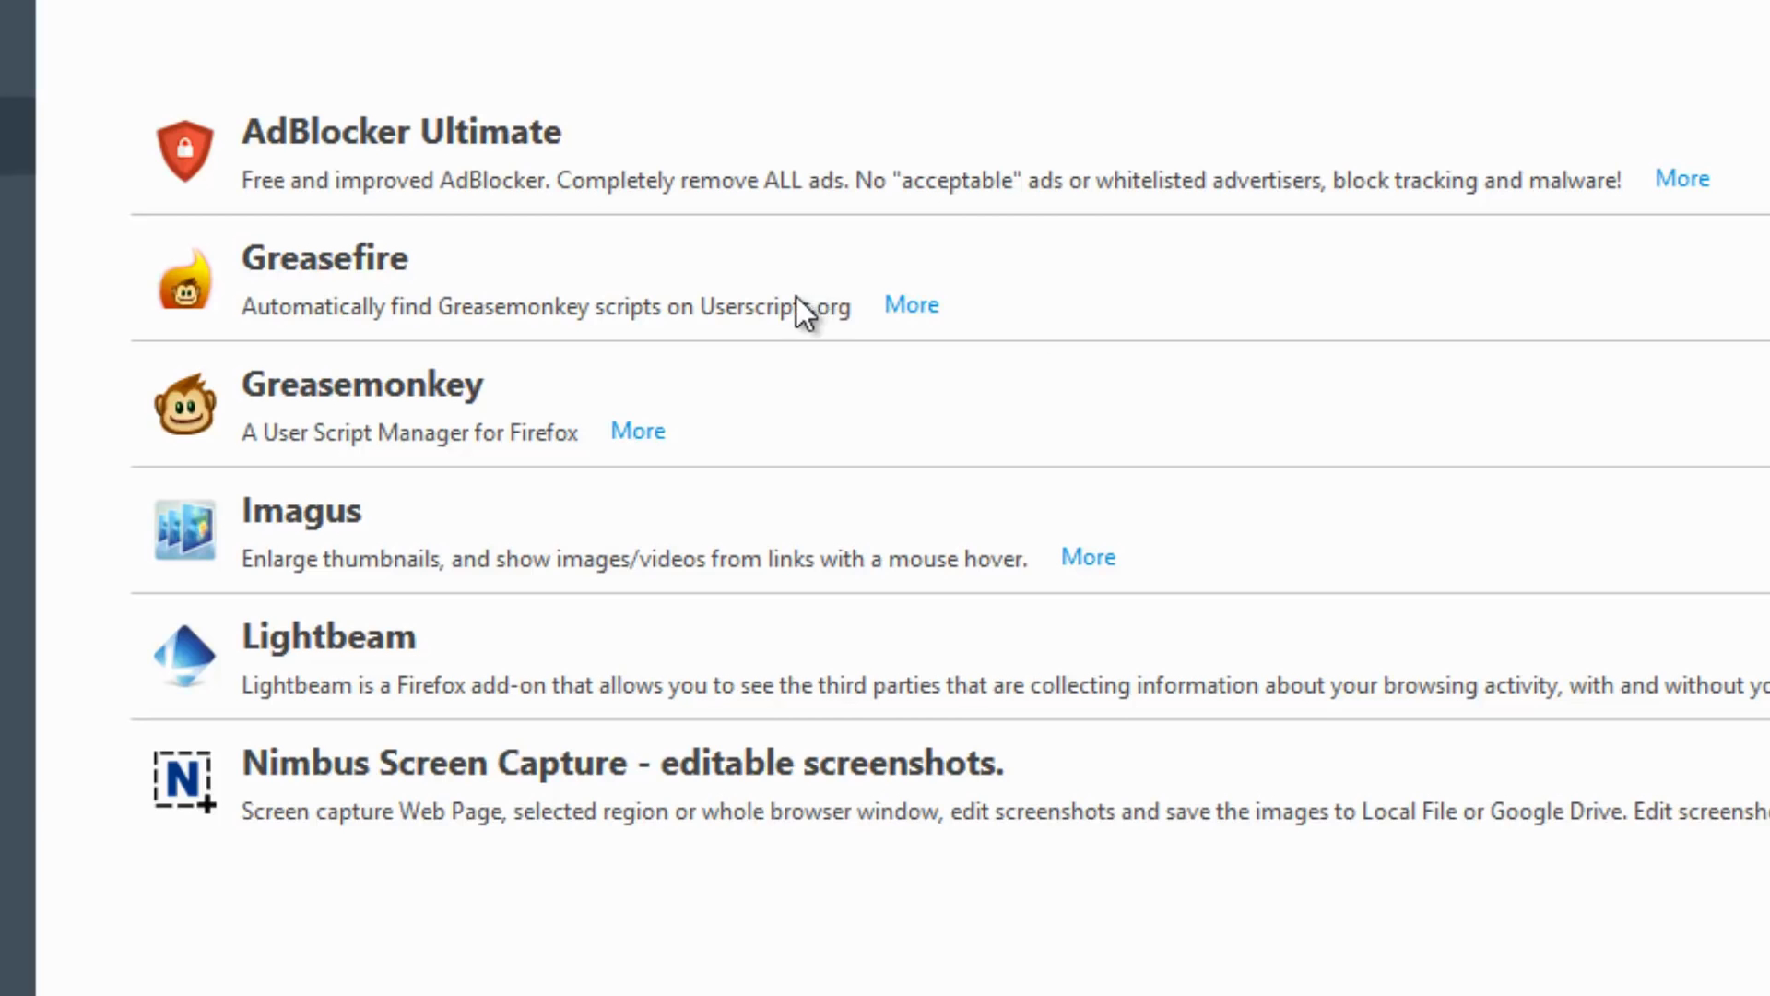
Step: Open BBC News from the bbc.com tile in a new tab and scroll through it
{"action": "left_click", "coordinate": [230, 14]}
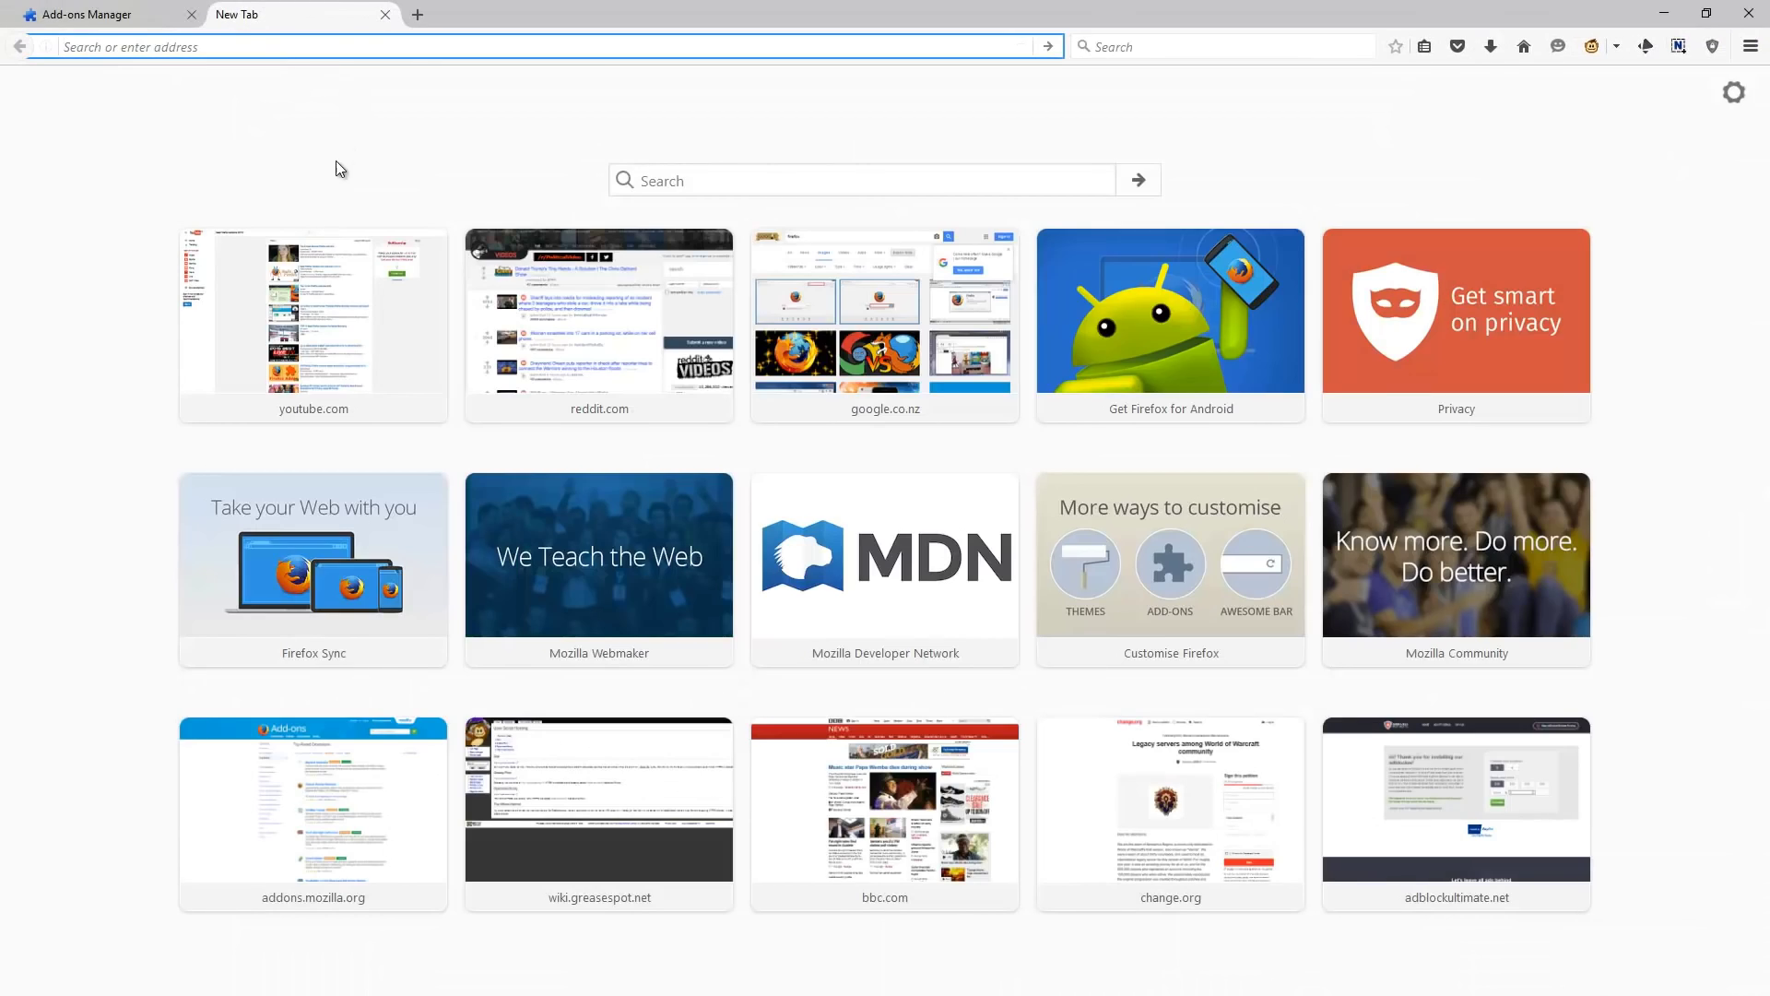
{"action": "left_click", "coordinate": [910, 790]}
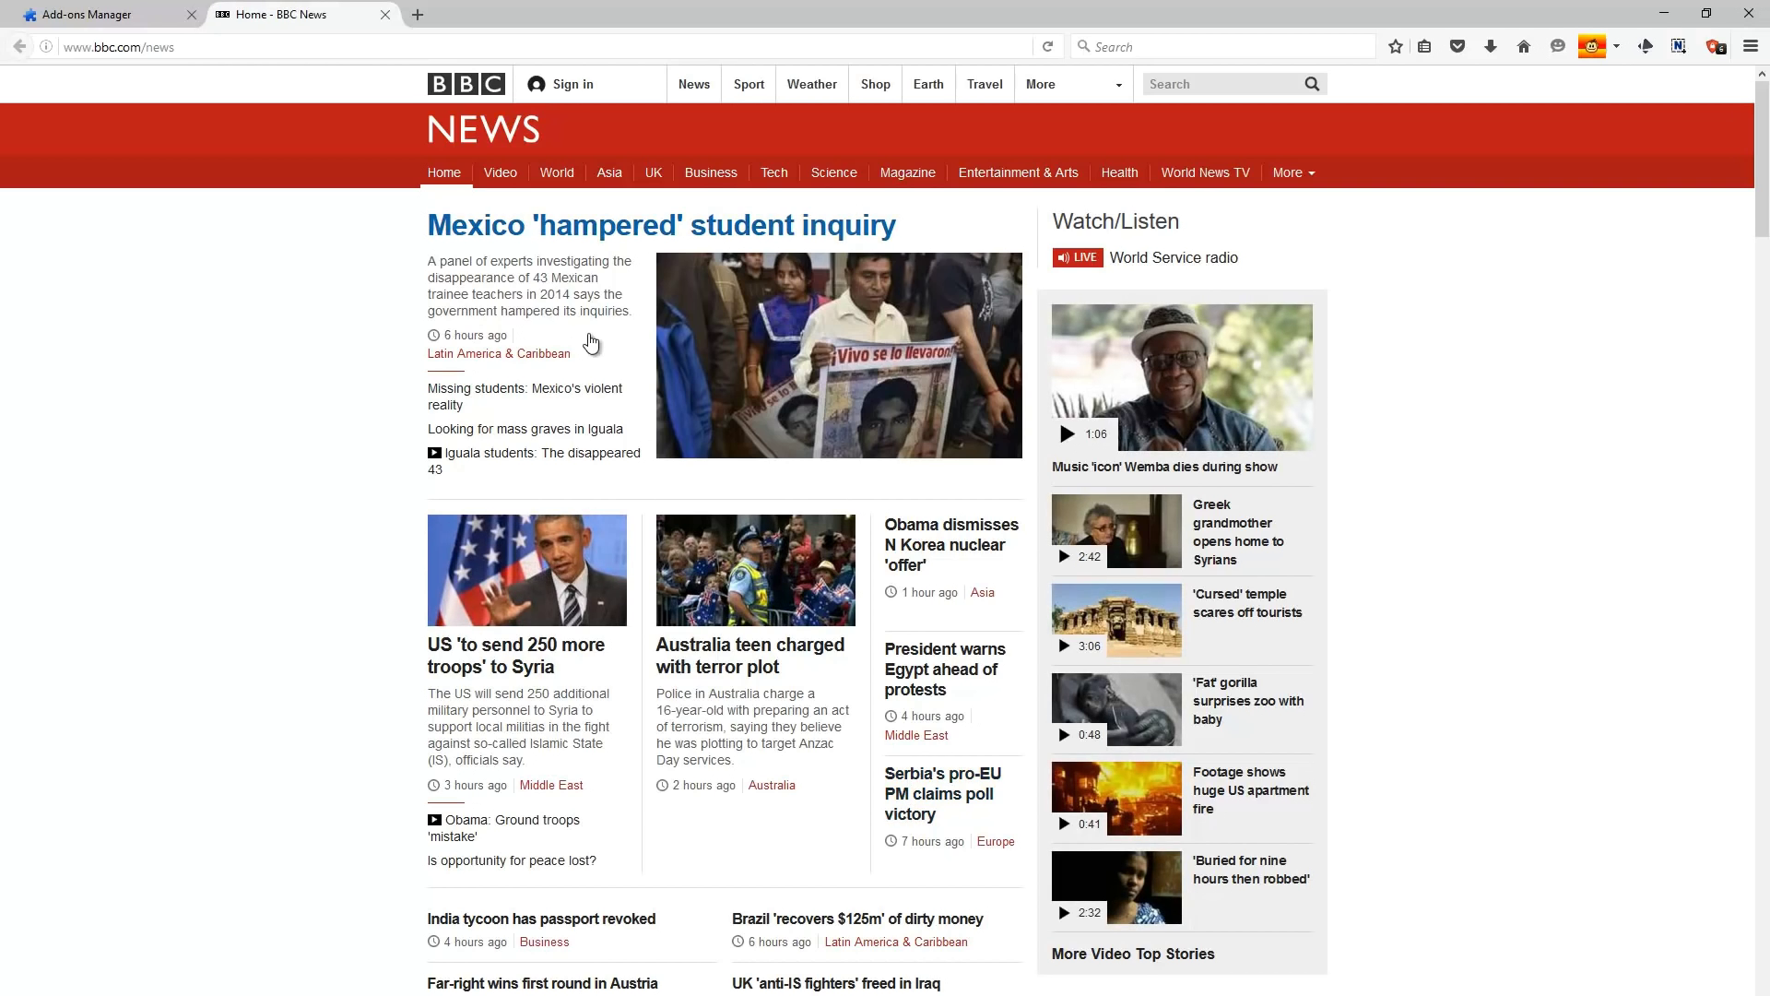
{"action": "scroll", "coordinate": [406, 447], "scroll_direction": "down", "scroll_amount": 4}
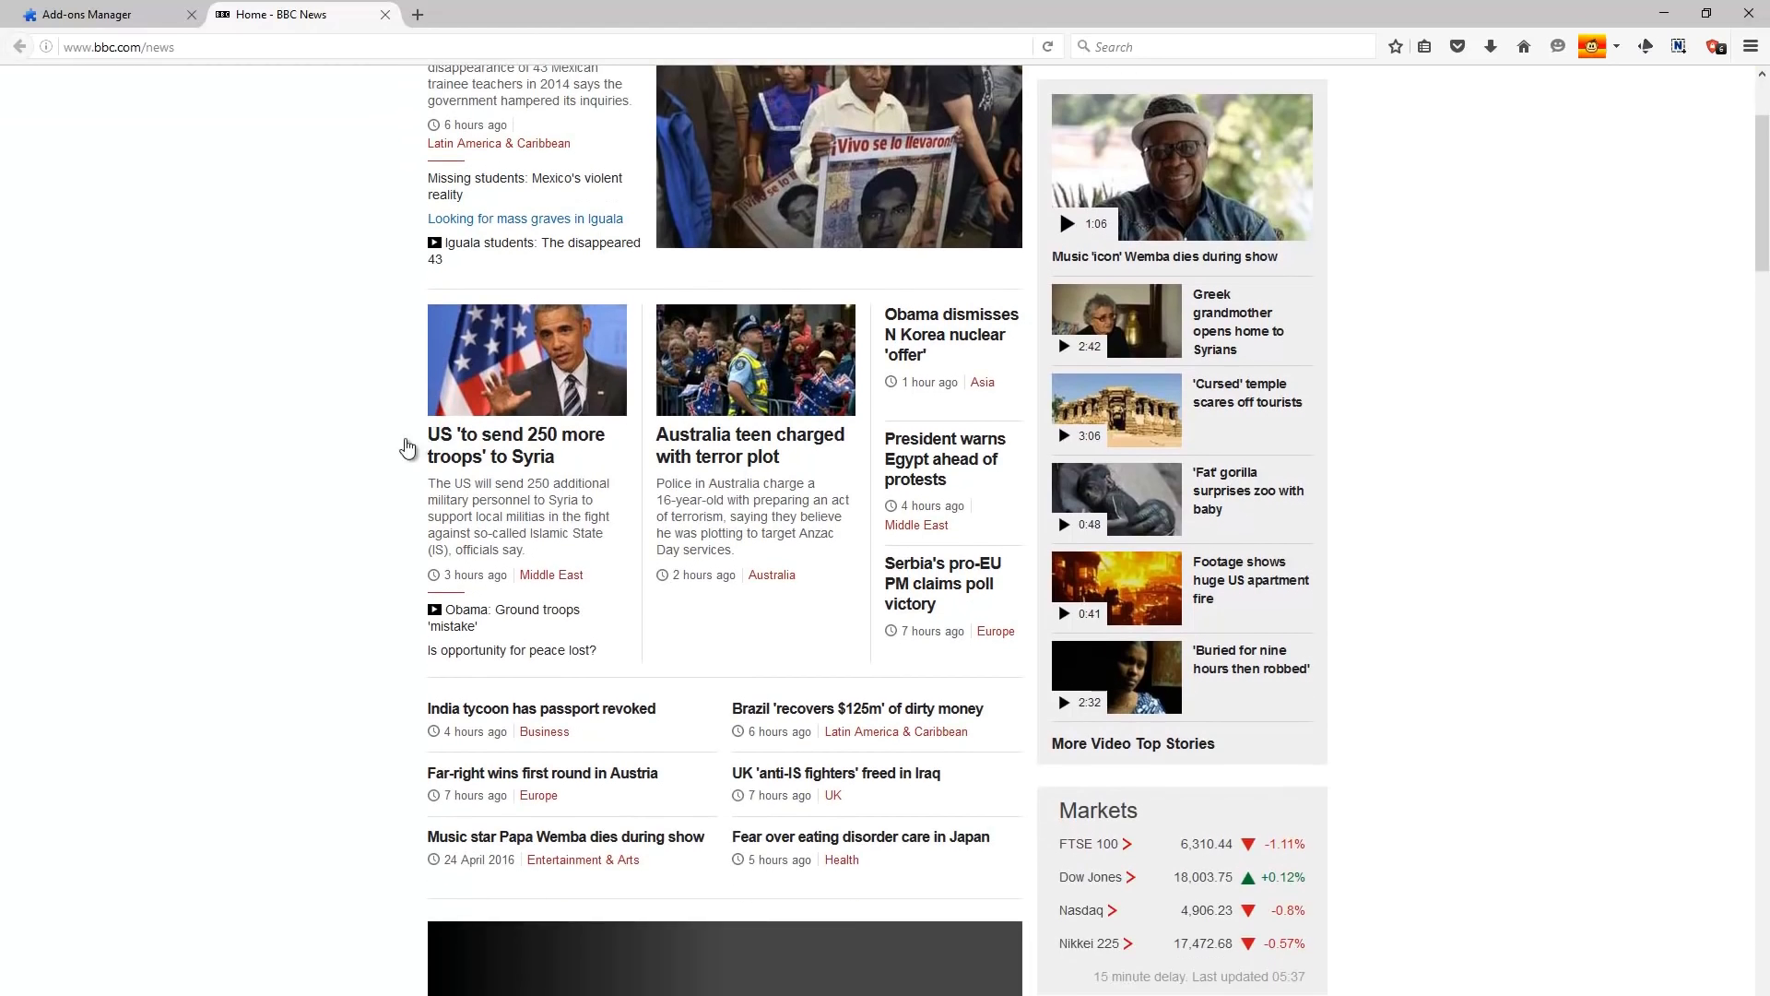
{"action": "scroll", "coordinate": [378, 458], "scroll_direction": "up", "scroll_amount": 2}
{"action": "scroll", "coordinate": [361, 451], "scroll_direction": "up", "scroll_amount": 2}
Step: Disable AdBlocker Ultimate, see BBC News with ads, close that tab, then re-enable the blocker
{"action": "left_click", "coordinate": [87, 13]}
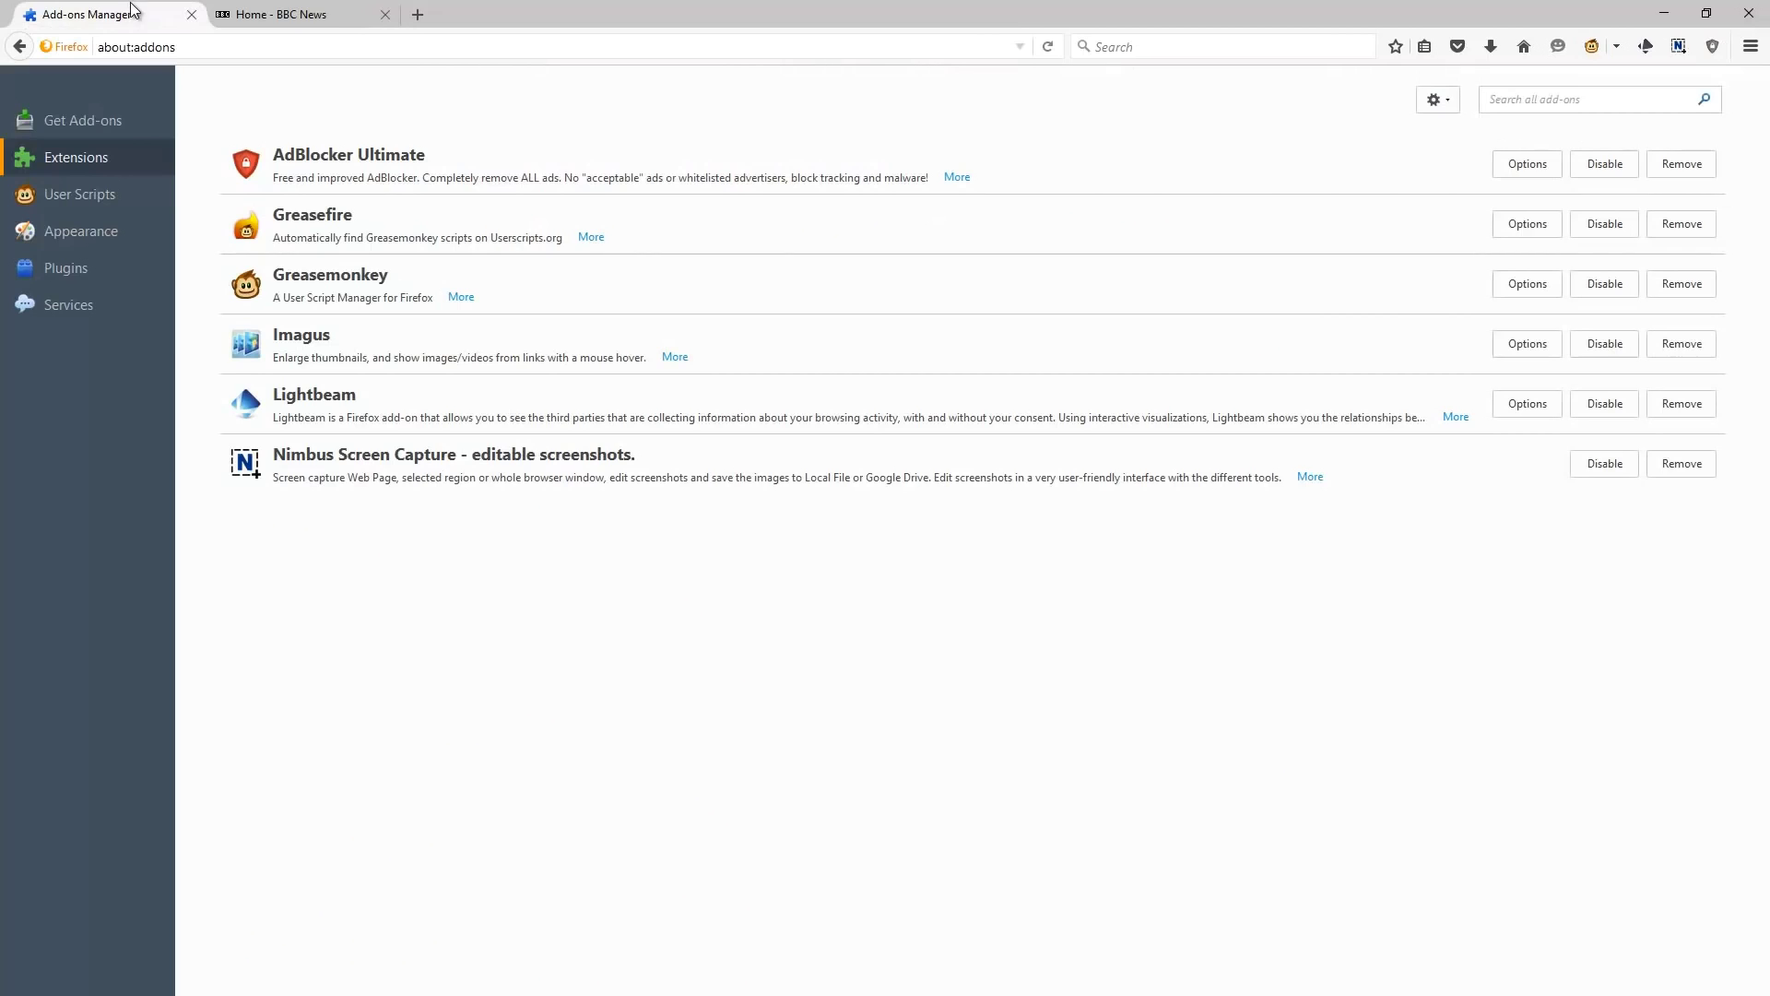
{"action": "left_click", "coordinate": [1628, 168]}
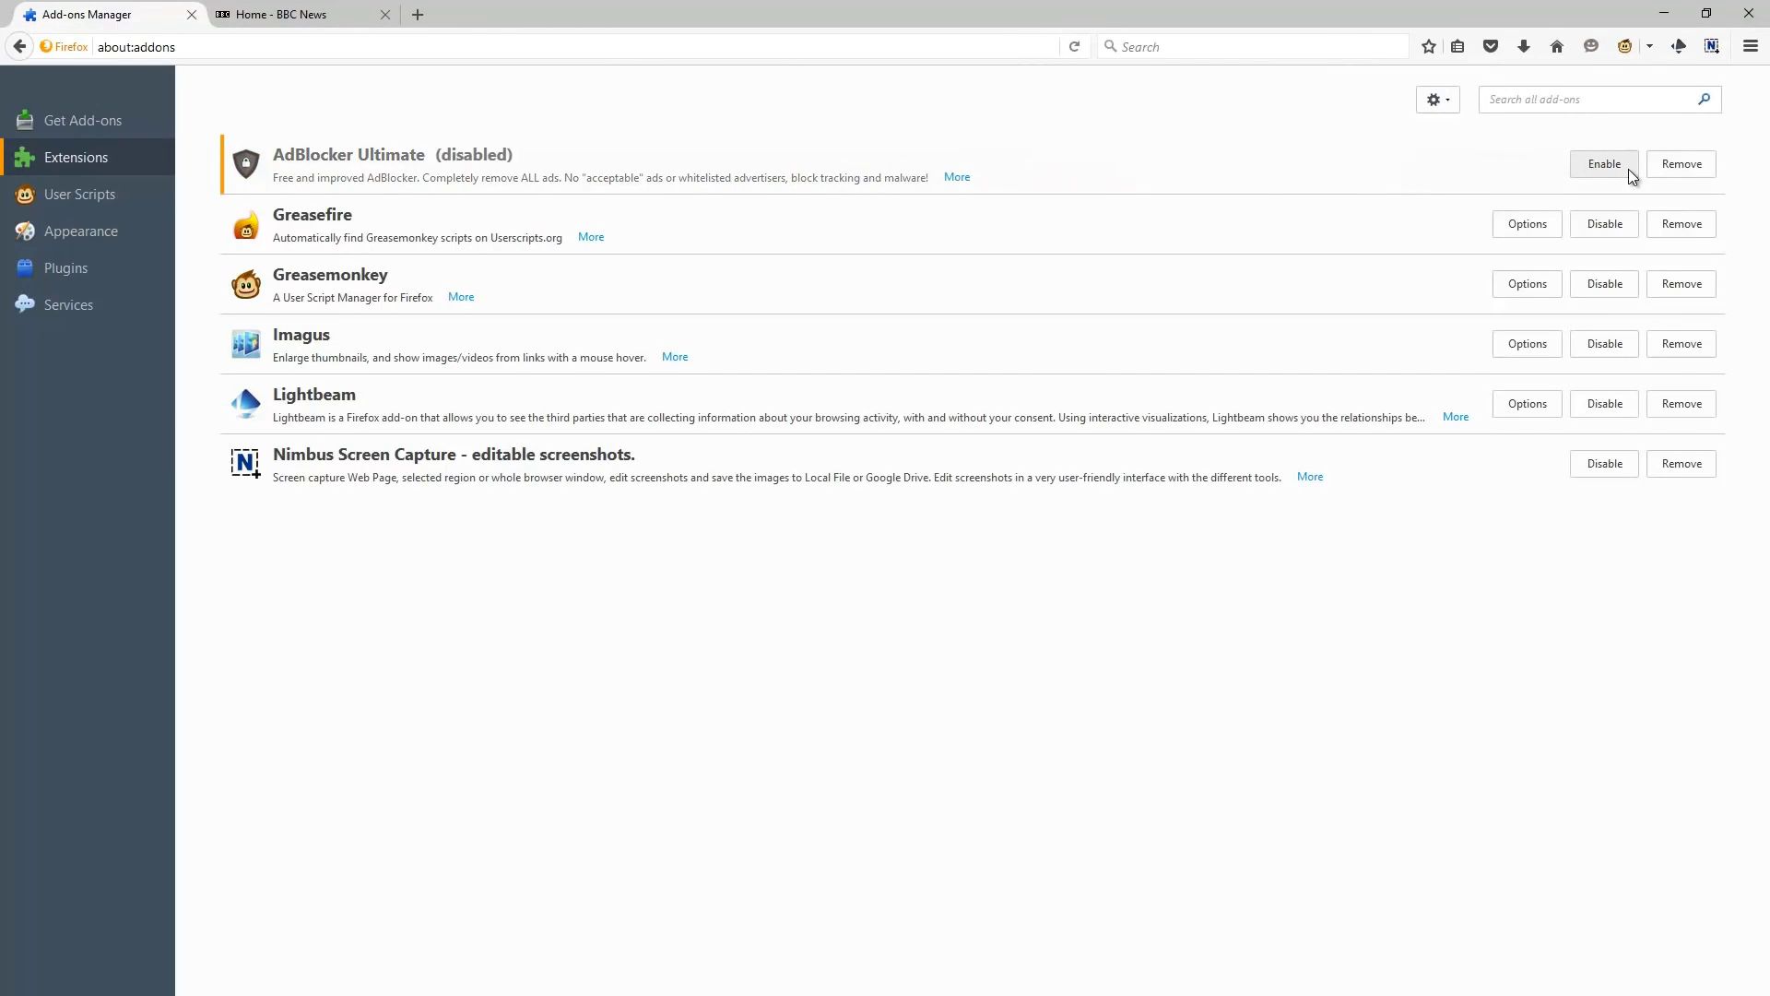
{"action": "left_click", "coordinate": [313, 15]}
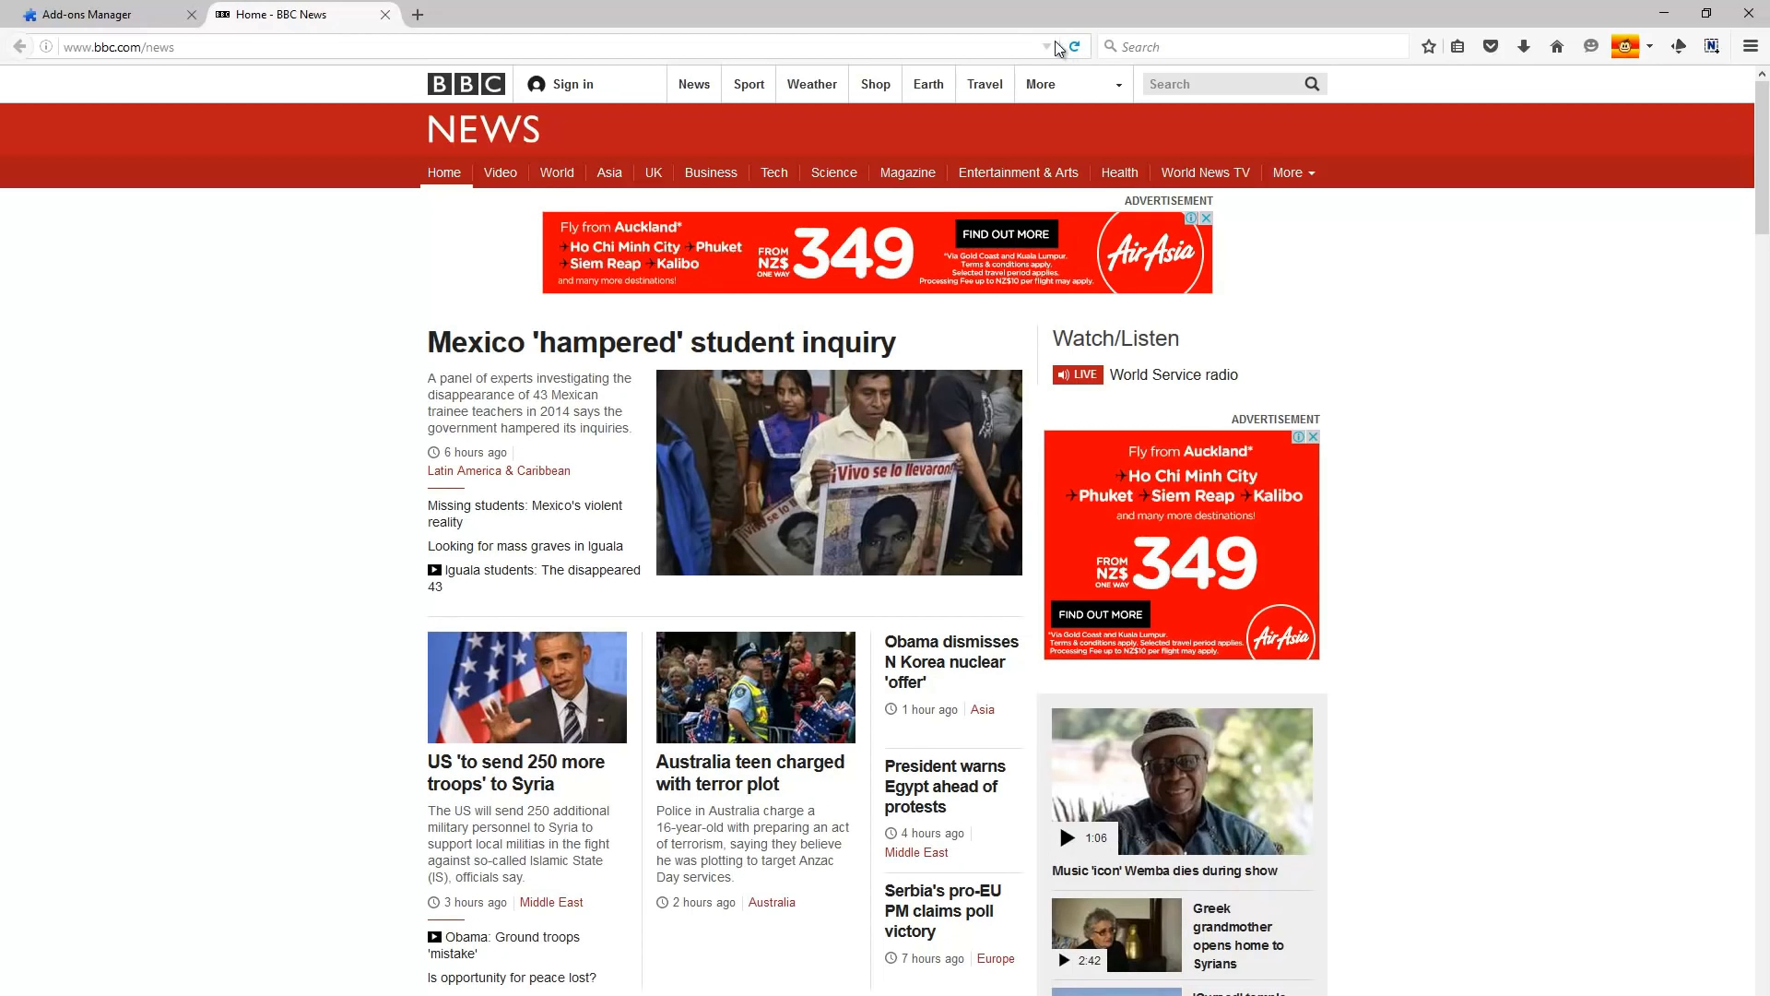
{"action": "left_click", "coordinate": [385, 15]}
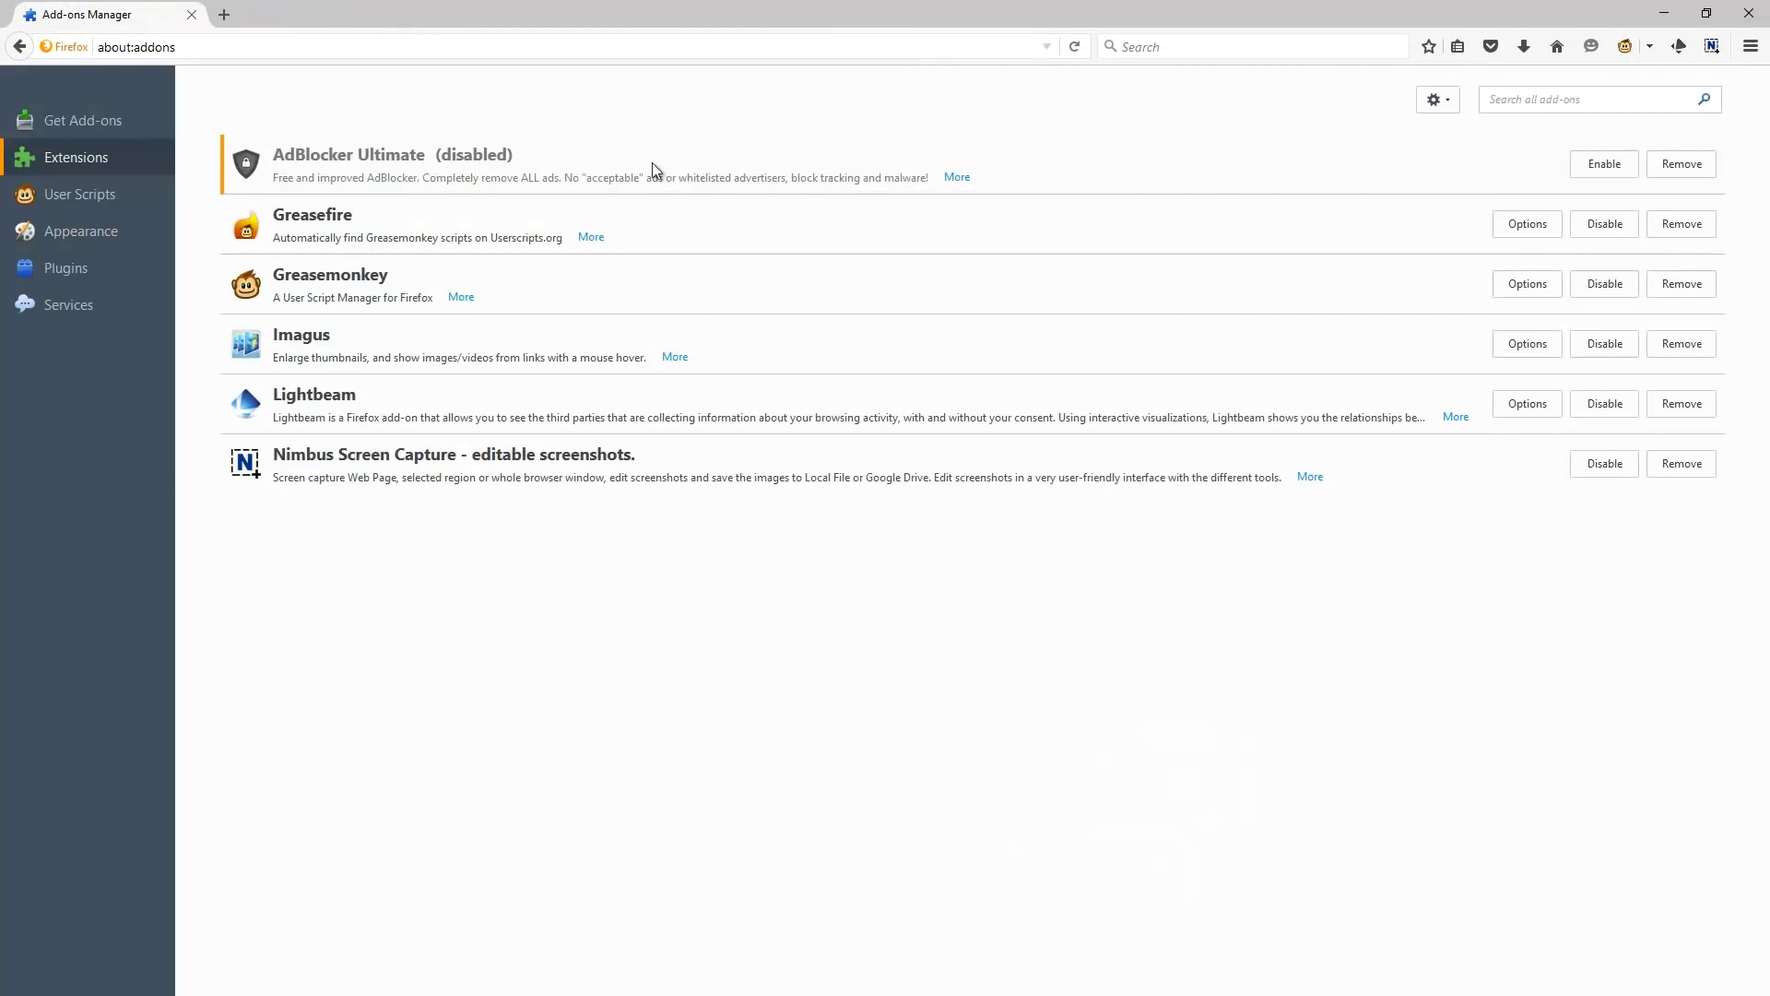
{"action": "left_click", "coordinate": [1588, 165]}
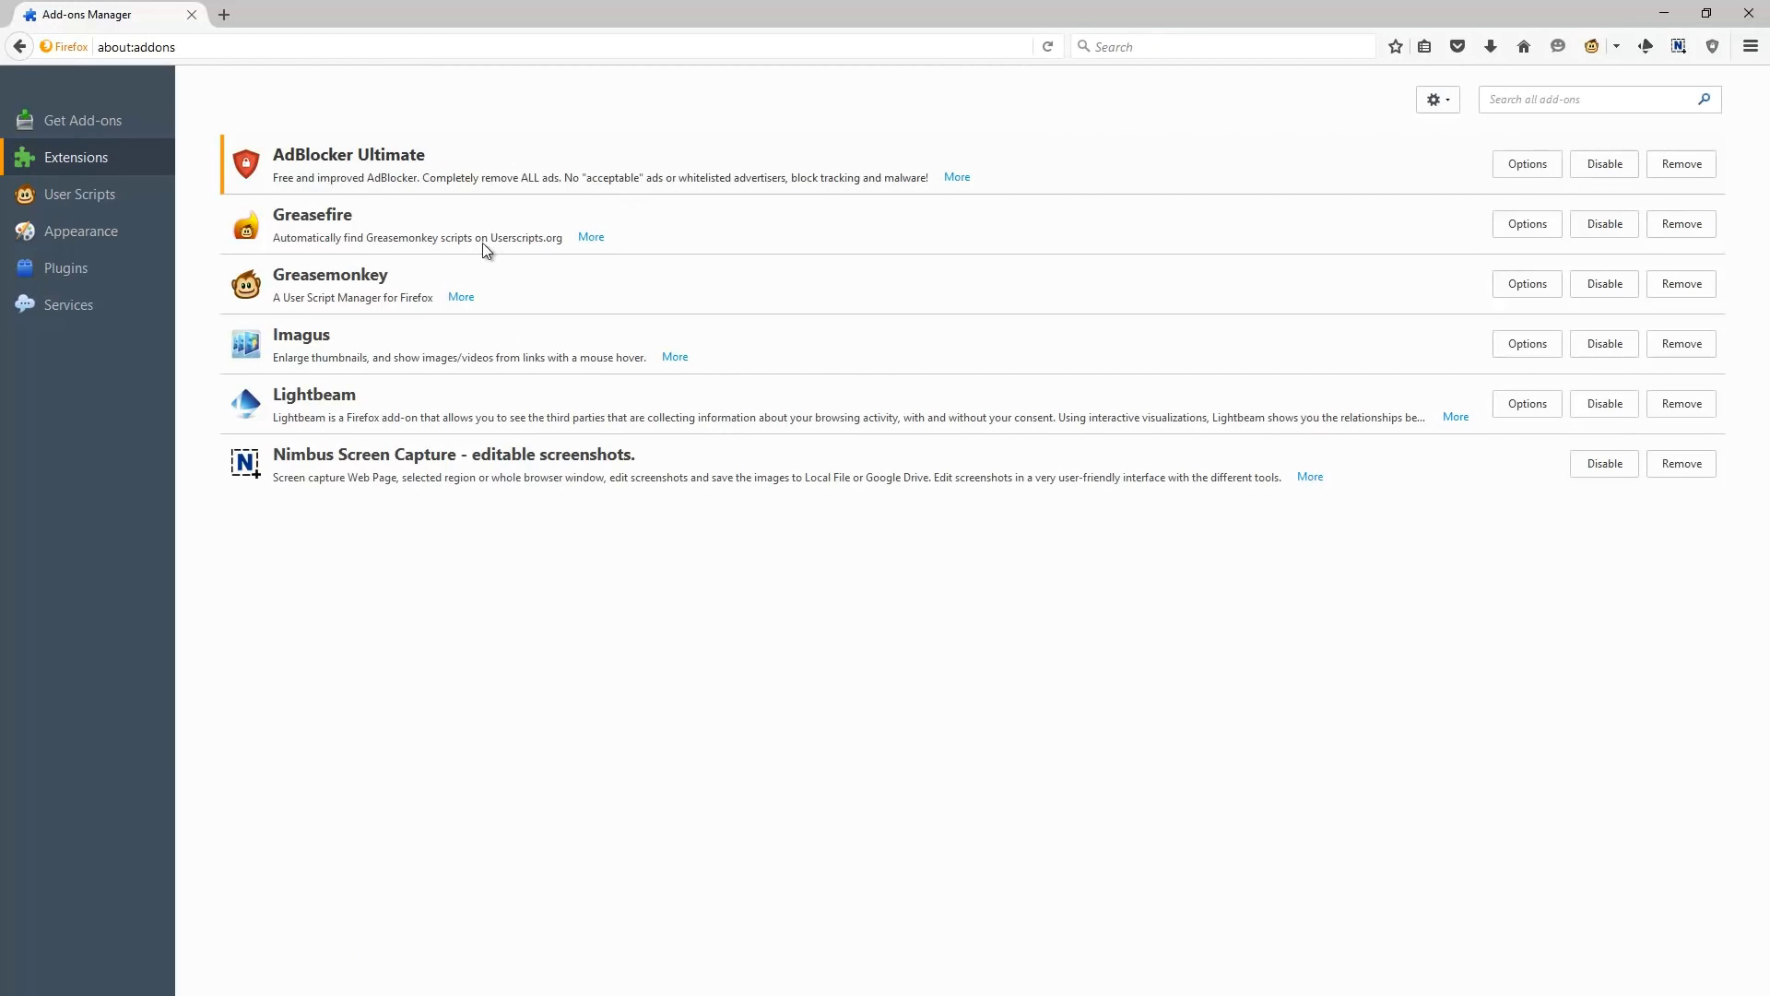
Step: Open a new tab and toggle Greasemonkey off and back on
{"action": "left_click", "coordinate": [229, 15]}
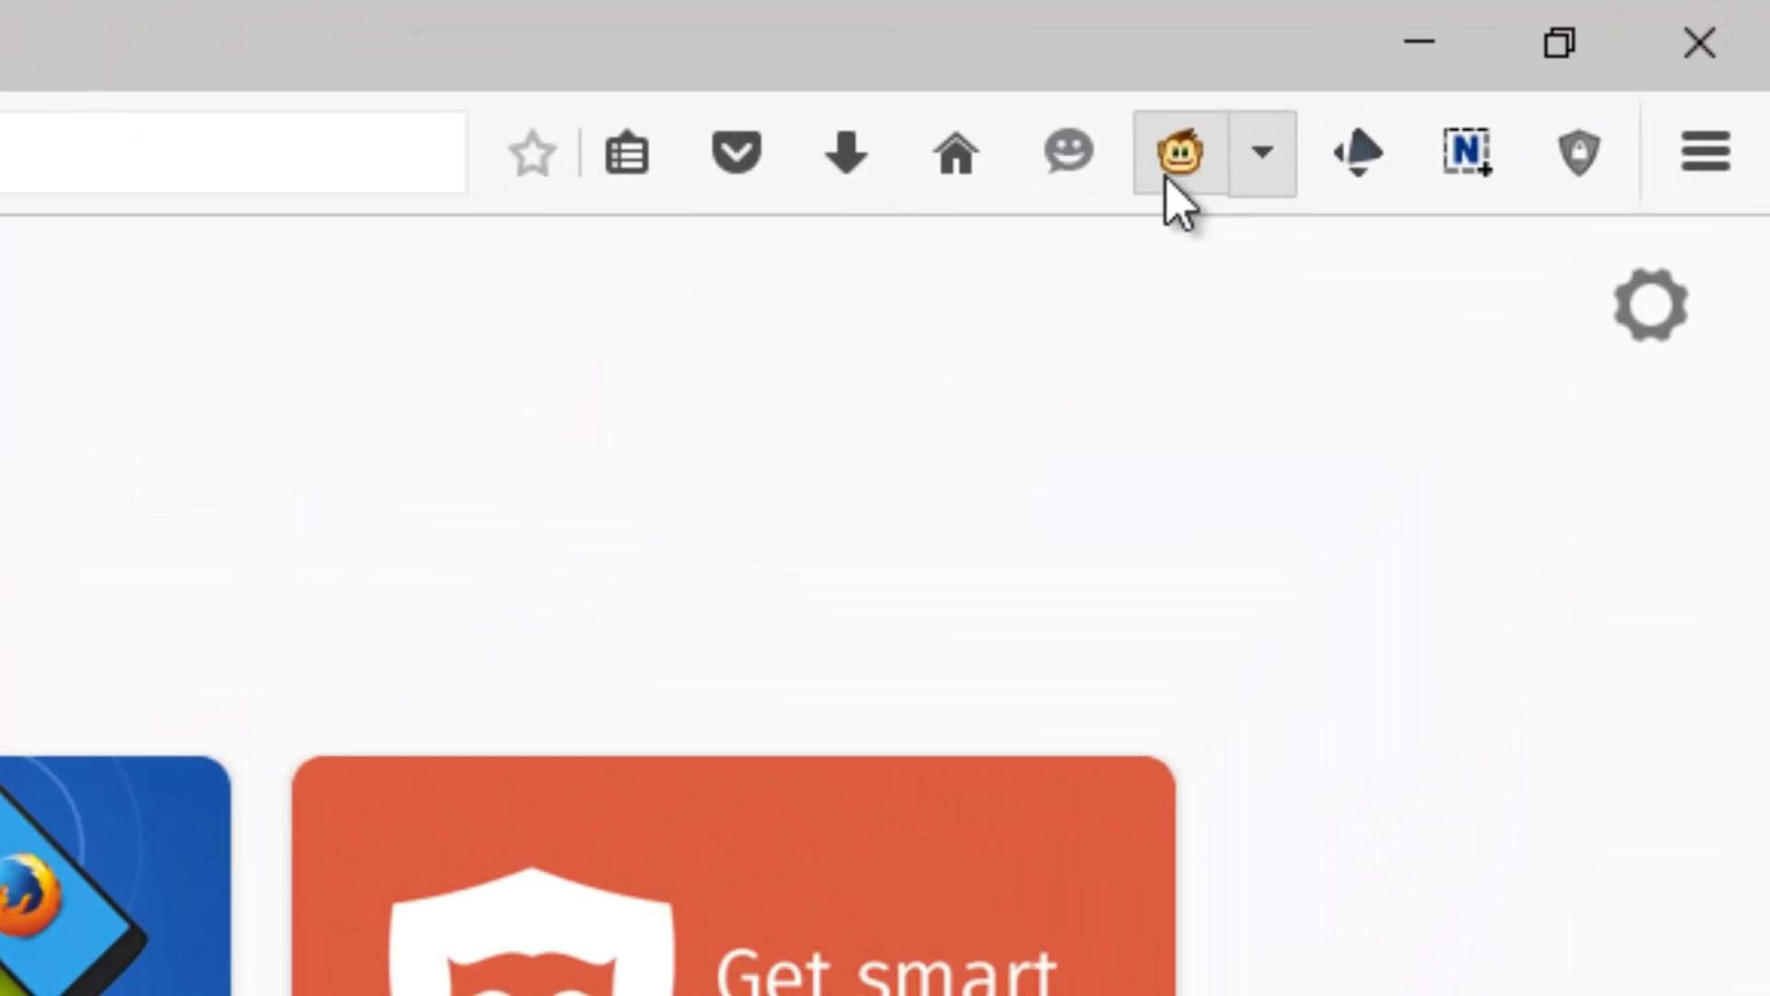
{"action": "left_click", "coordinate": [1165, 177]}
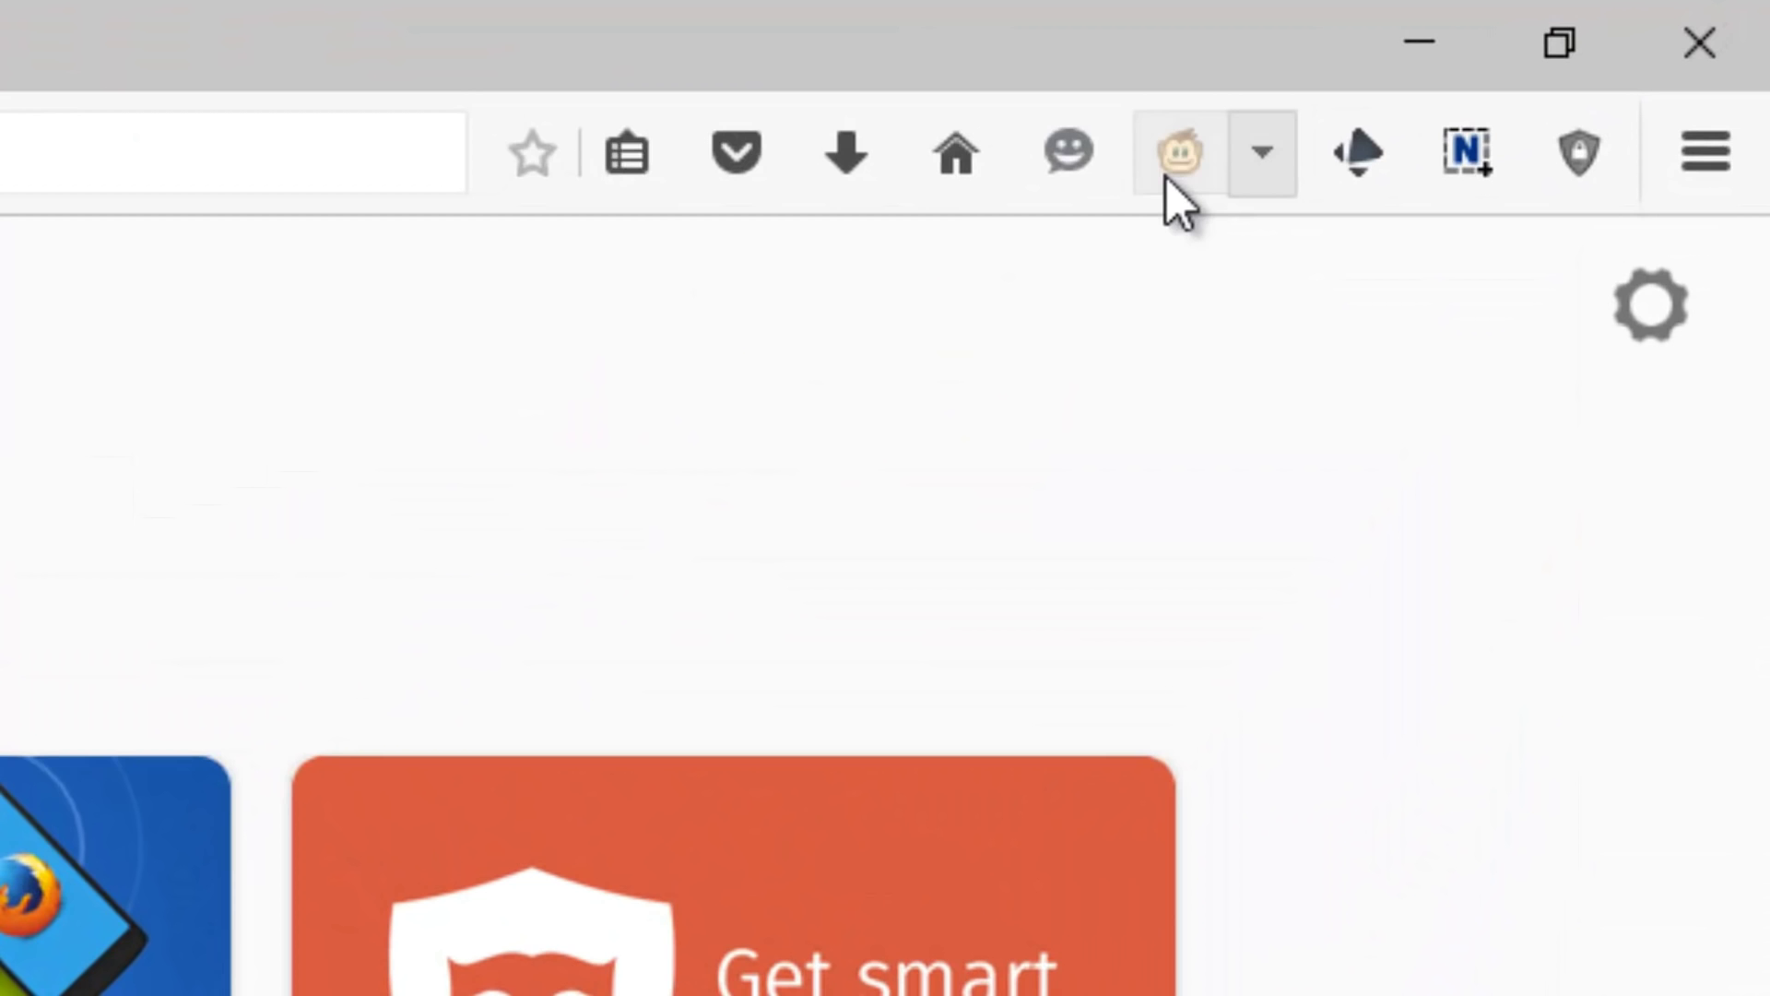
{"action": "left_click", "coordinate": [1165, 177]}
Step: View Greasemonkey's Options window, close it, and bring up its quick settings again
{"action": "left_click", "coordinate": [1251, 156]}
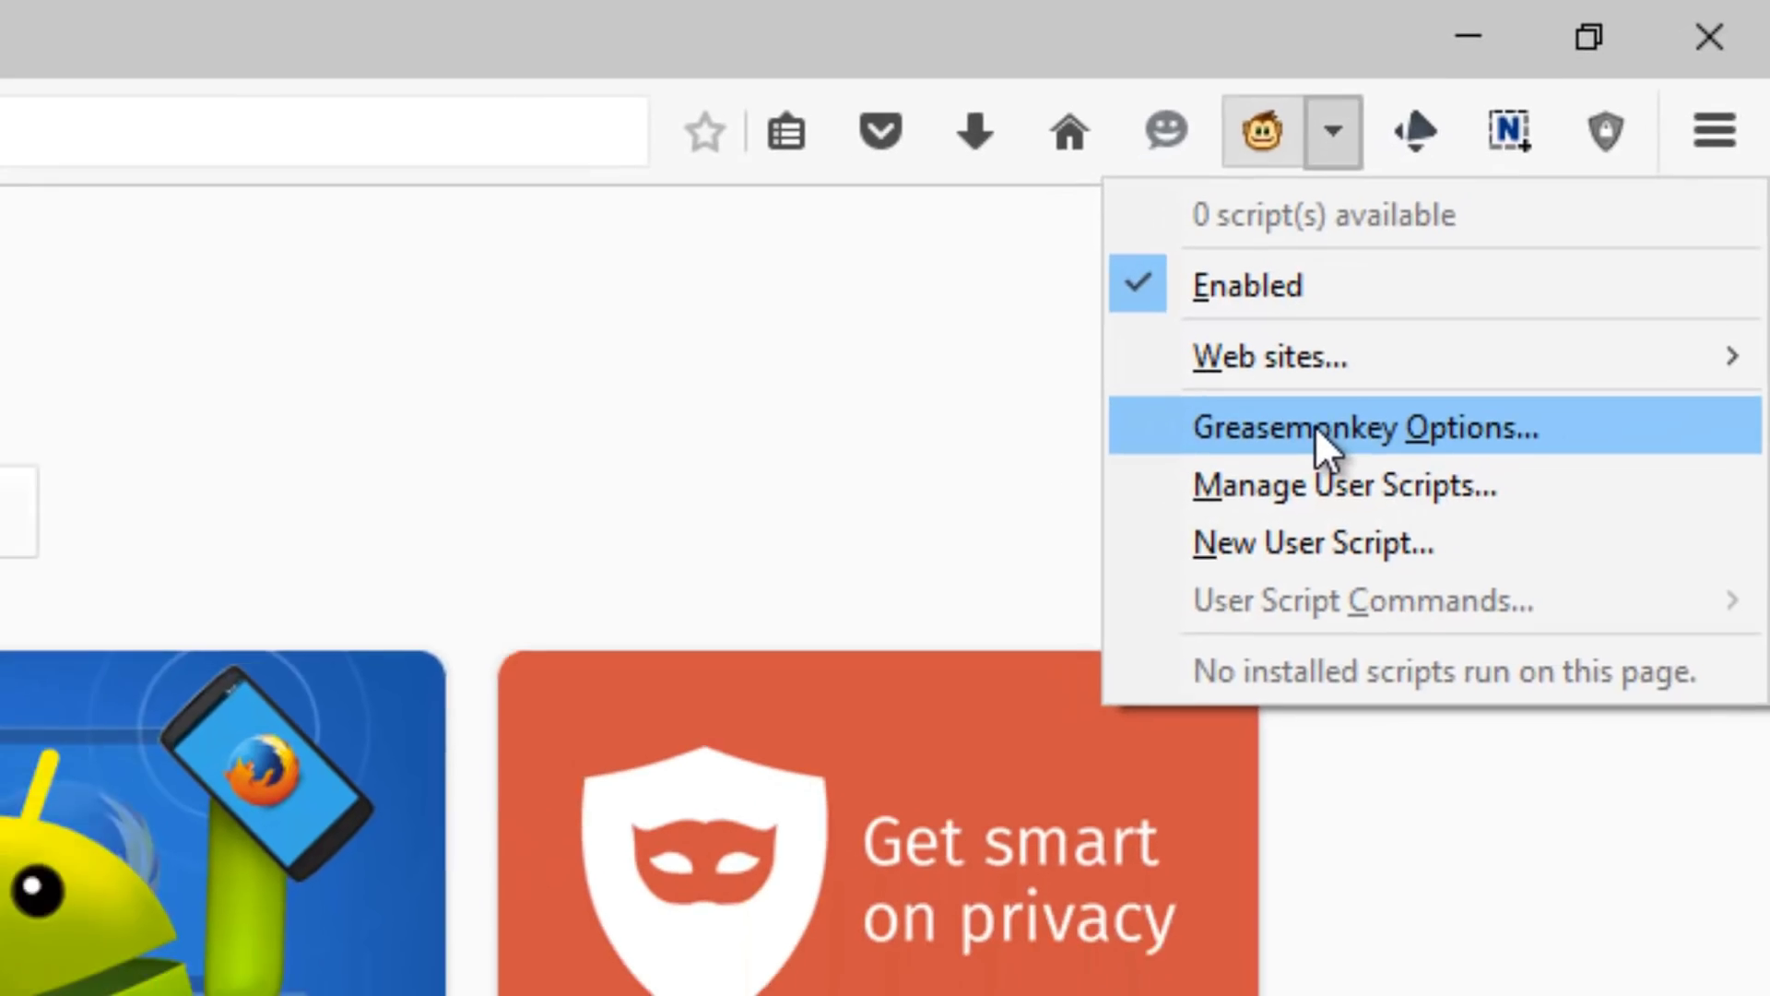
{"action": "left_click", "coordinate": [1243, 499]}
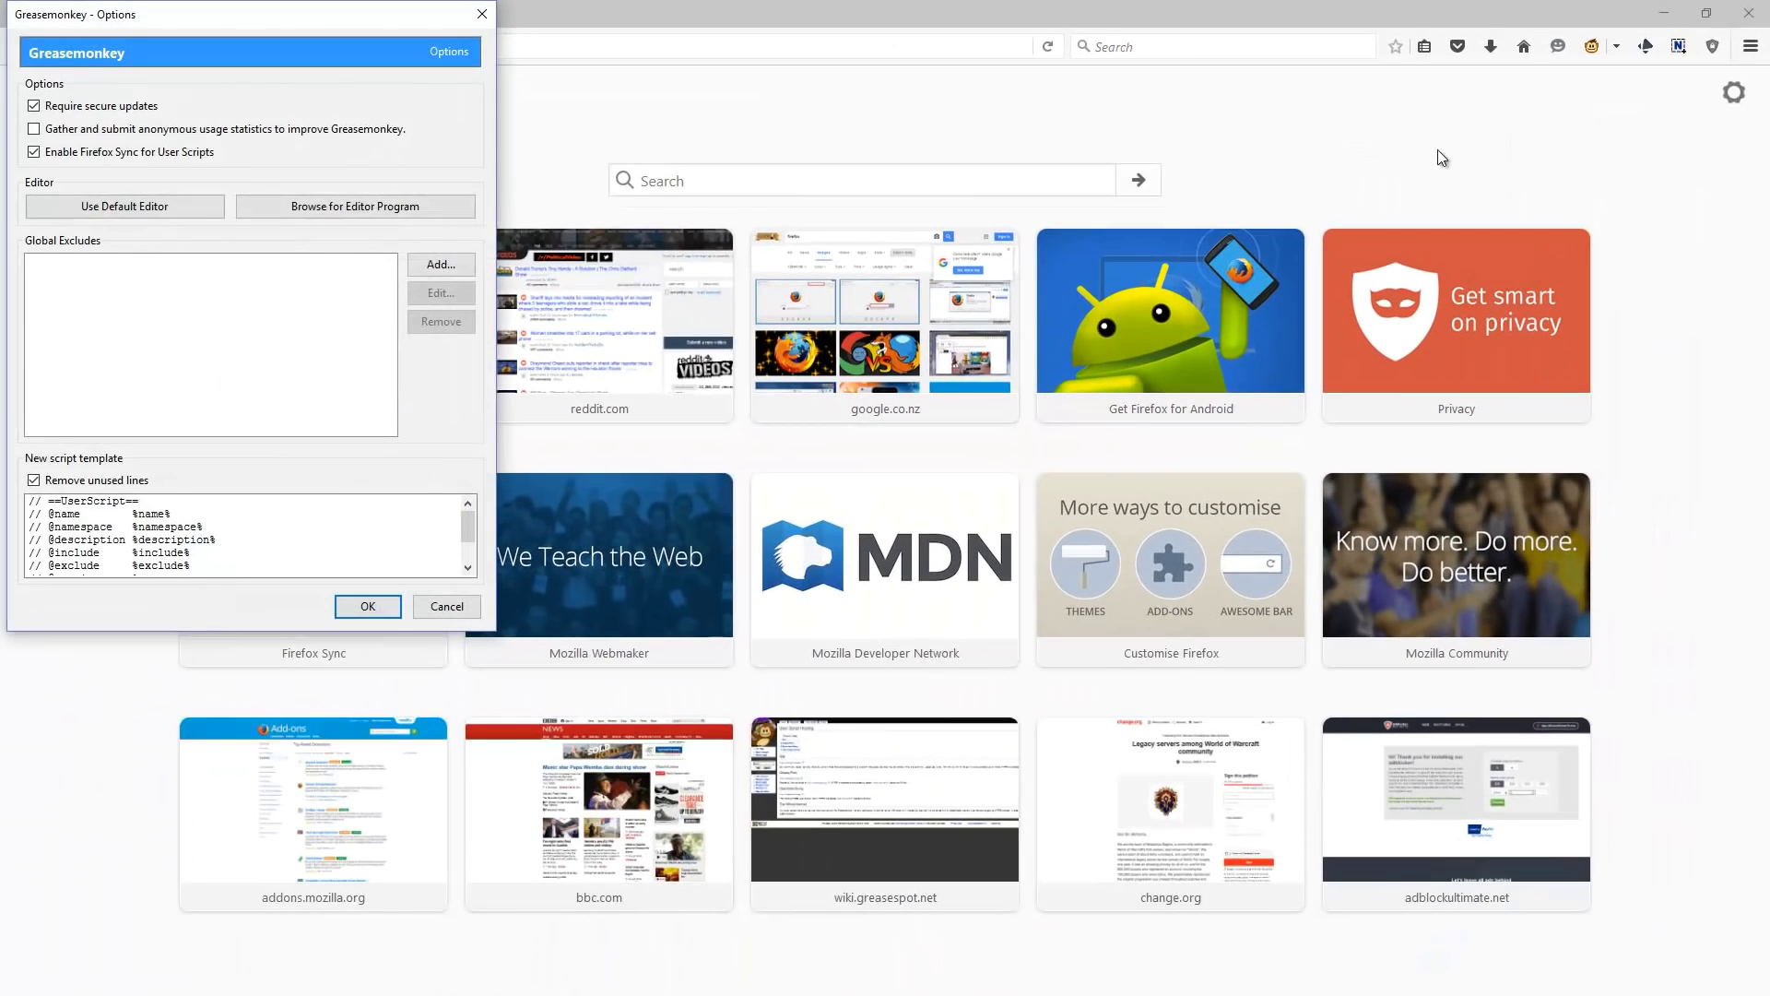
{"action": "left_click", "coordinate": [483, 14]}
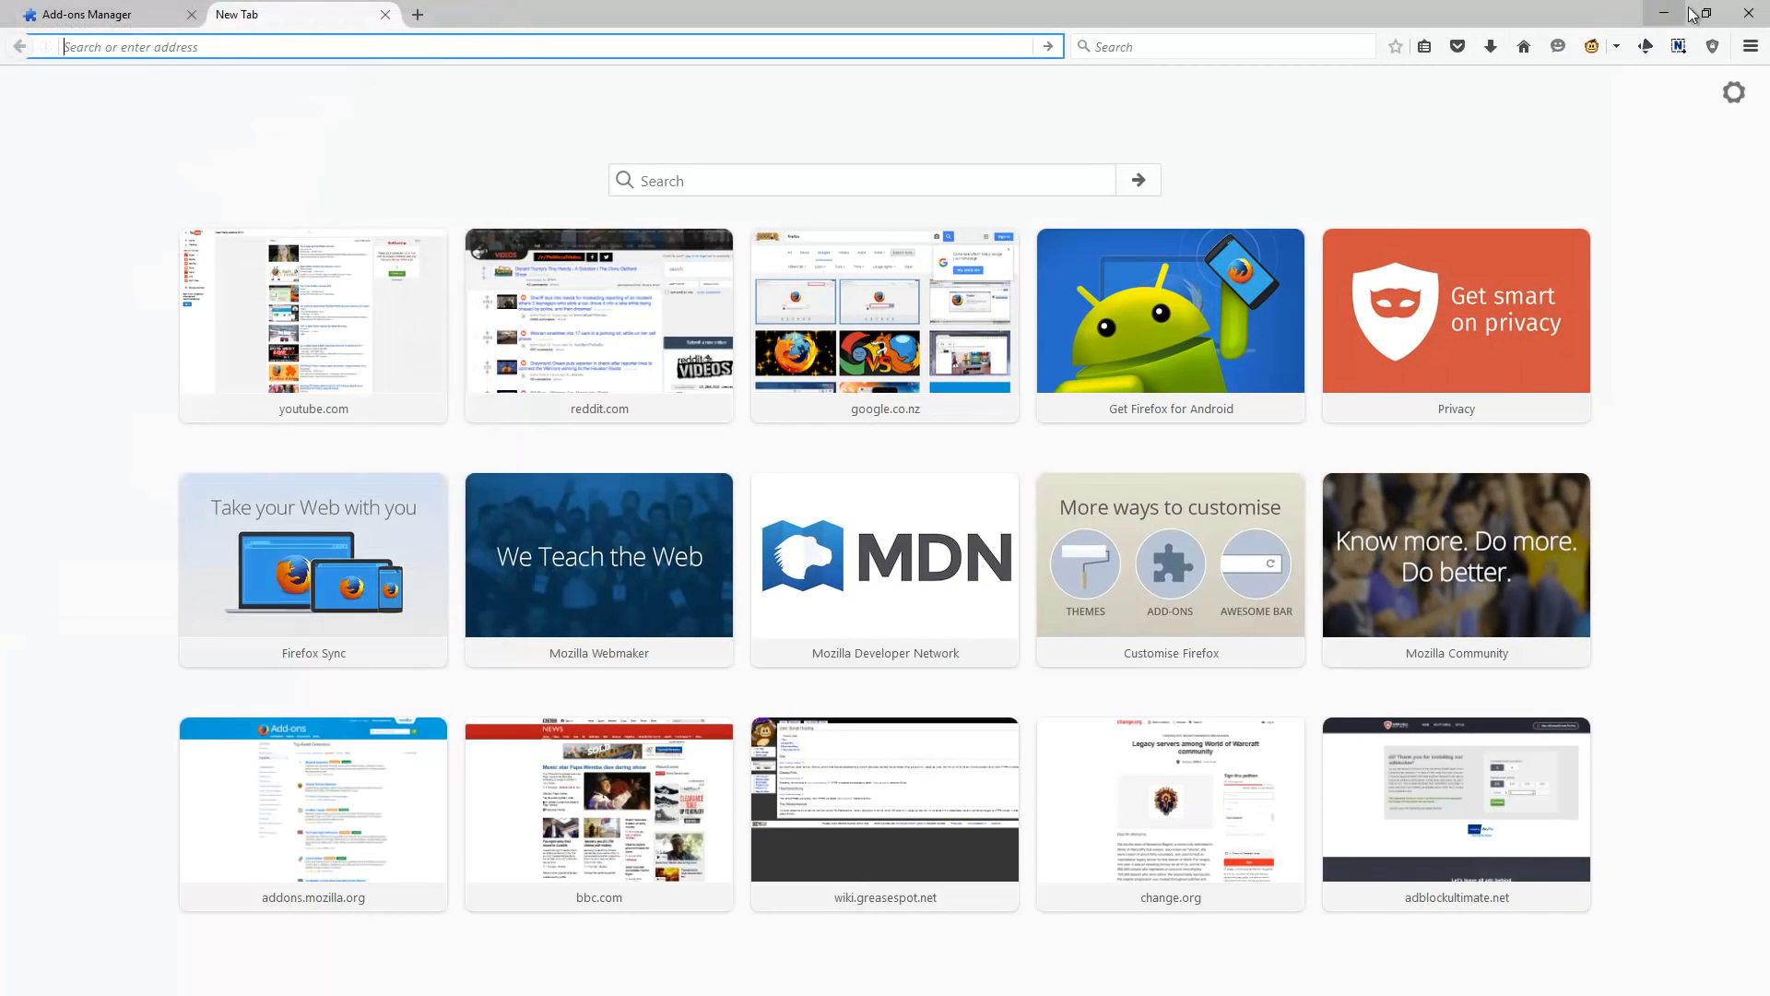
{"action": "left_click", "coordinate": [1613, 55]}
Step: Open the GreaseSpot User Script Hosting page, visit userstyles.org, then return to it
{"action": "left_click", "coordinate": [1650, 173]}
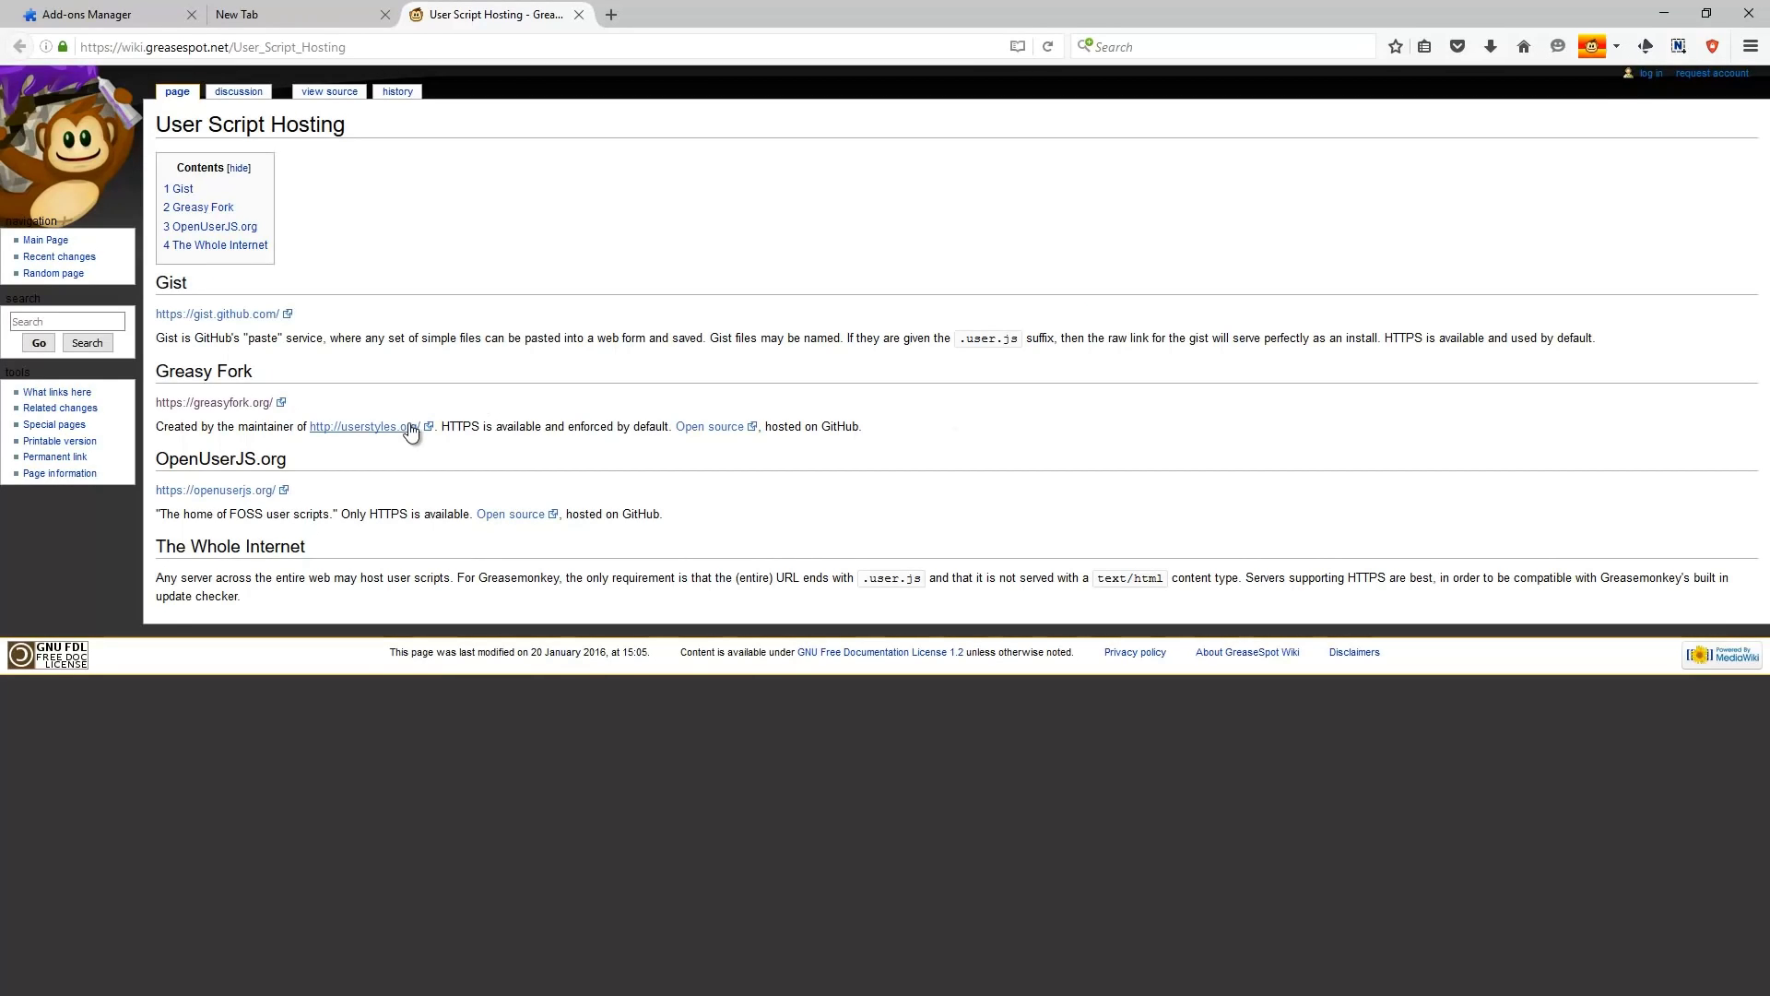
{"action": "left_click", "coordinate": [404, 426]}
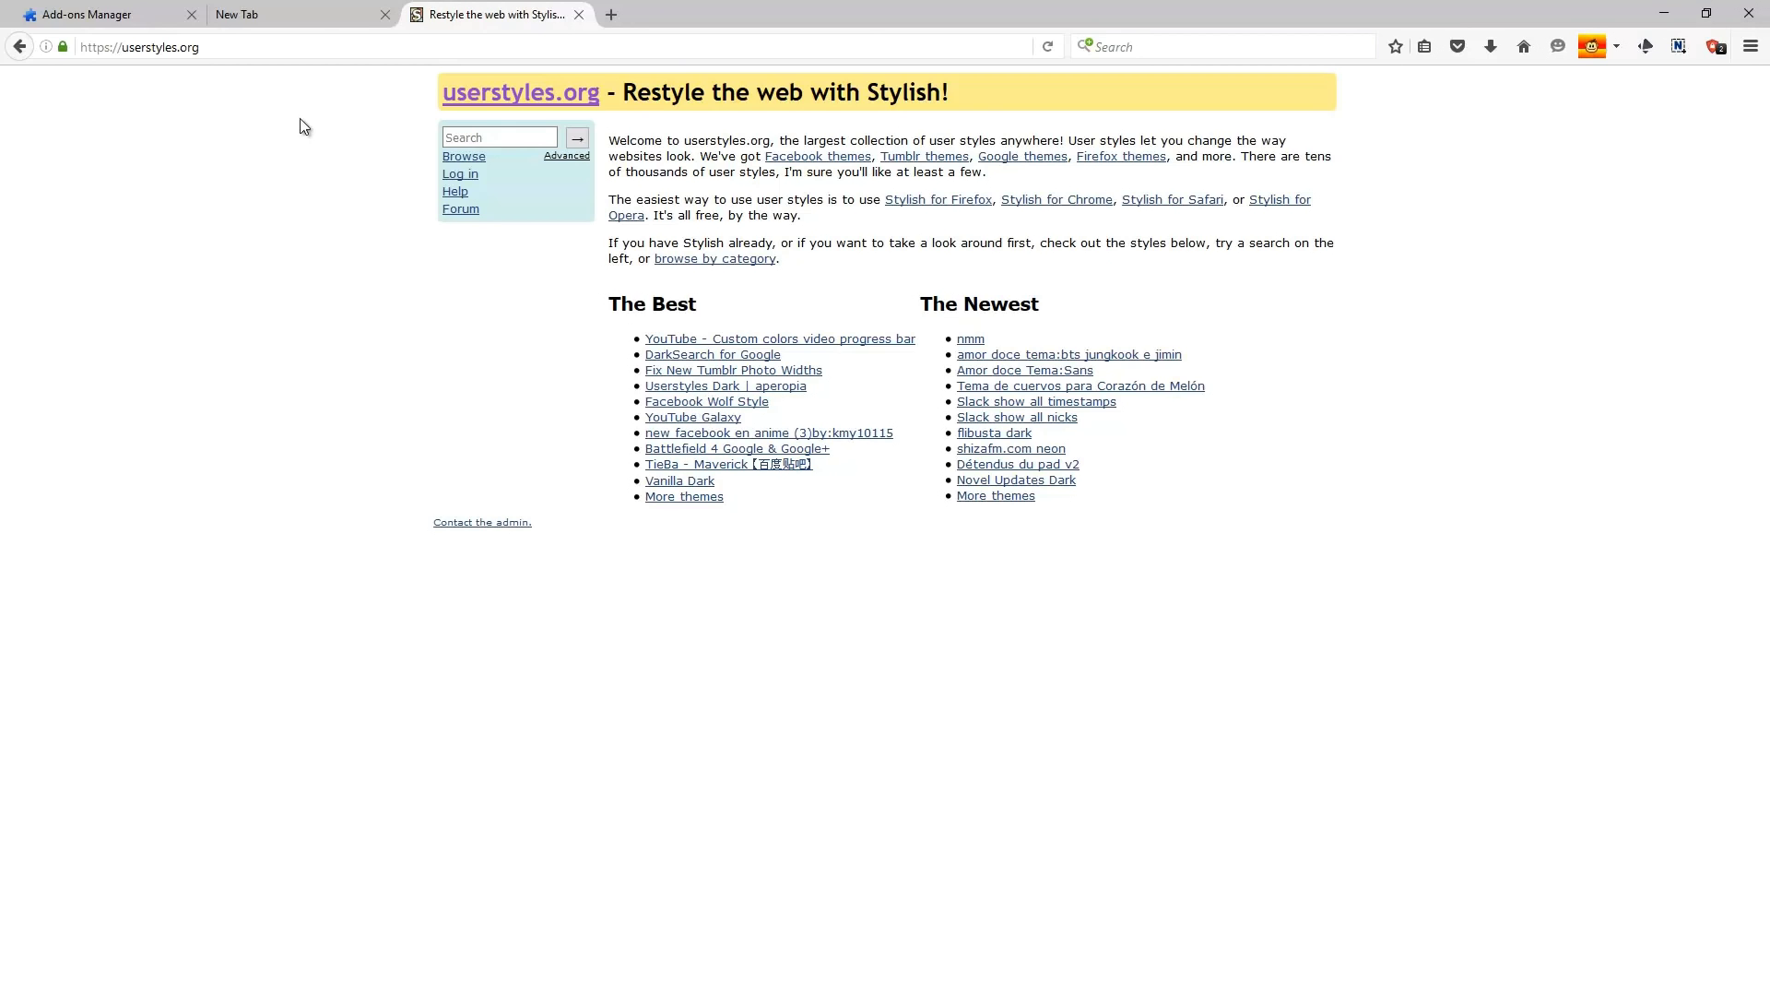
{"action": "left_click", "coordinate": [20, 46]}
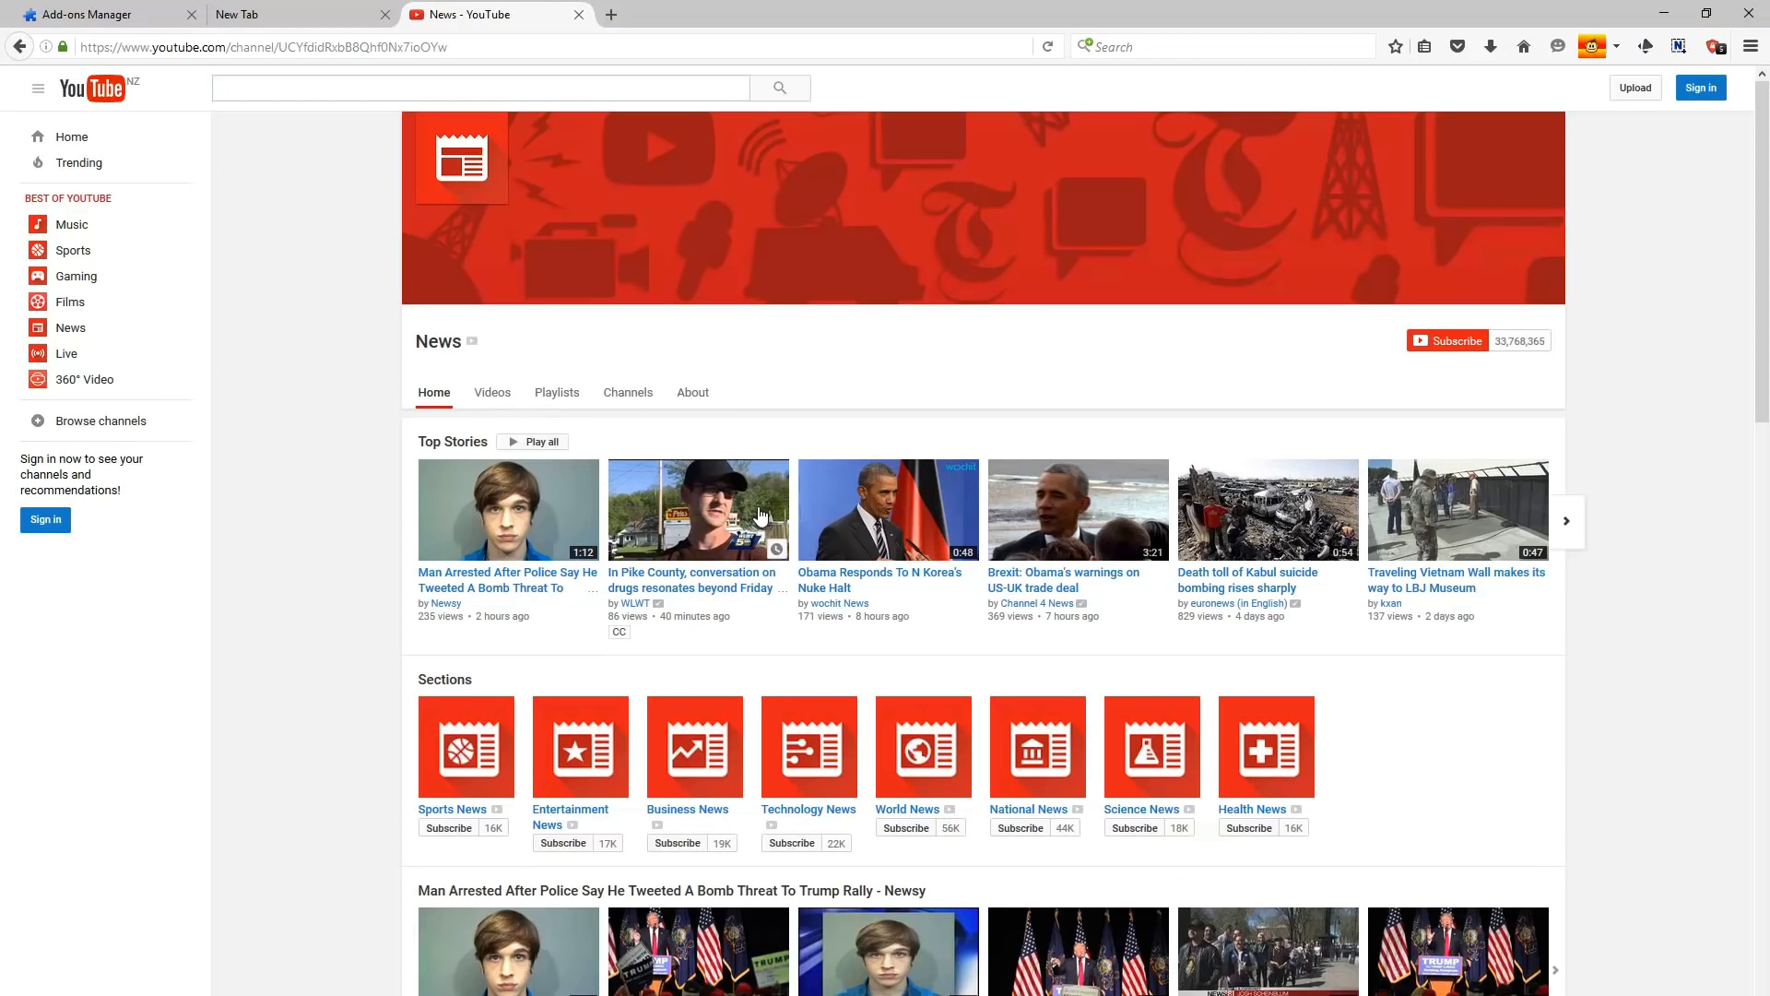
Step: Show Imagus enlarged previews of several YouTube News video thumbnails while scrolling the channel
{"action": "mouse_move", "coordinate": [760, 514]}
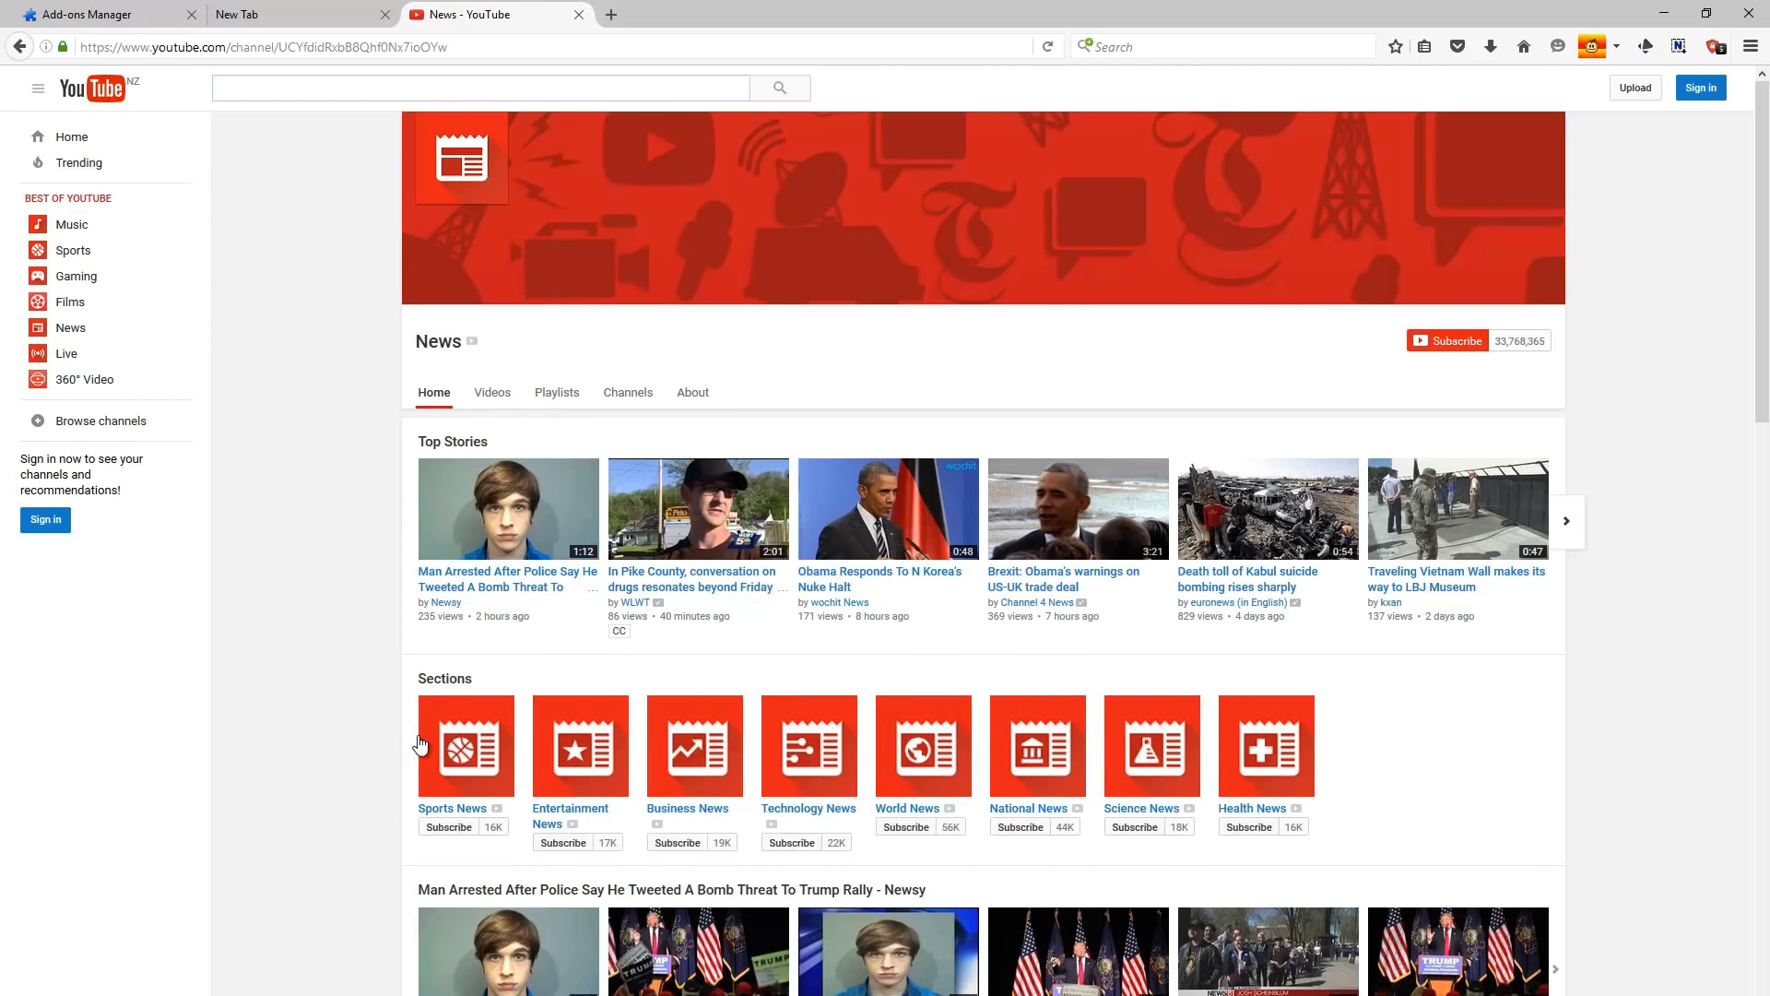
{"action": "scroll", "coordinate": [313, 750], "scroll_direction": "down", "scroll_amount": 5}
{"action": "scroll", "coordinate": [306, 723], "scroll_direction": "down", "scroll_amount": 3}
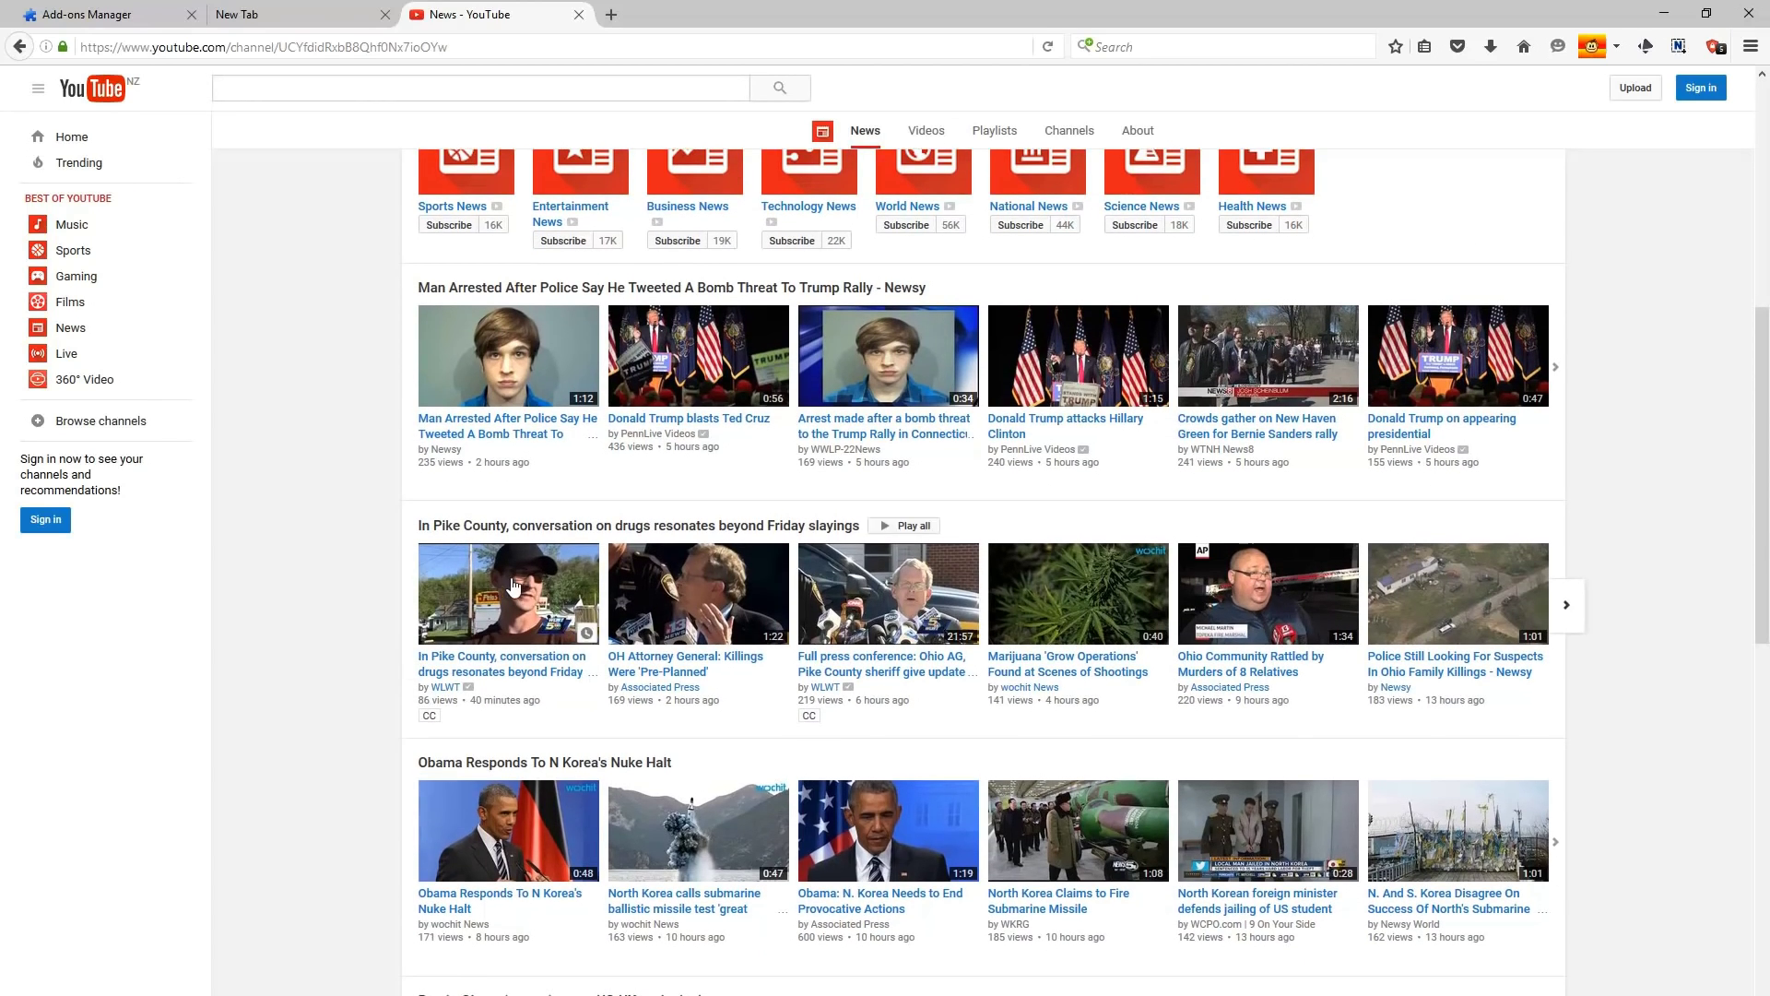
{"action": "mouse_move", "coordinate": [513, 590]}
{"action": "mouse_move", "coordinate": [676, 608]}
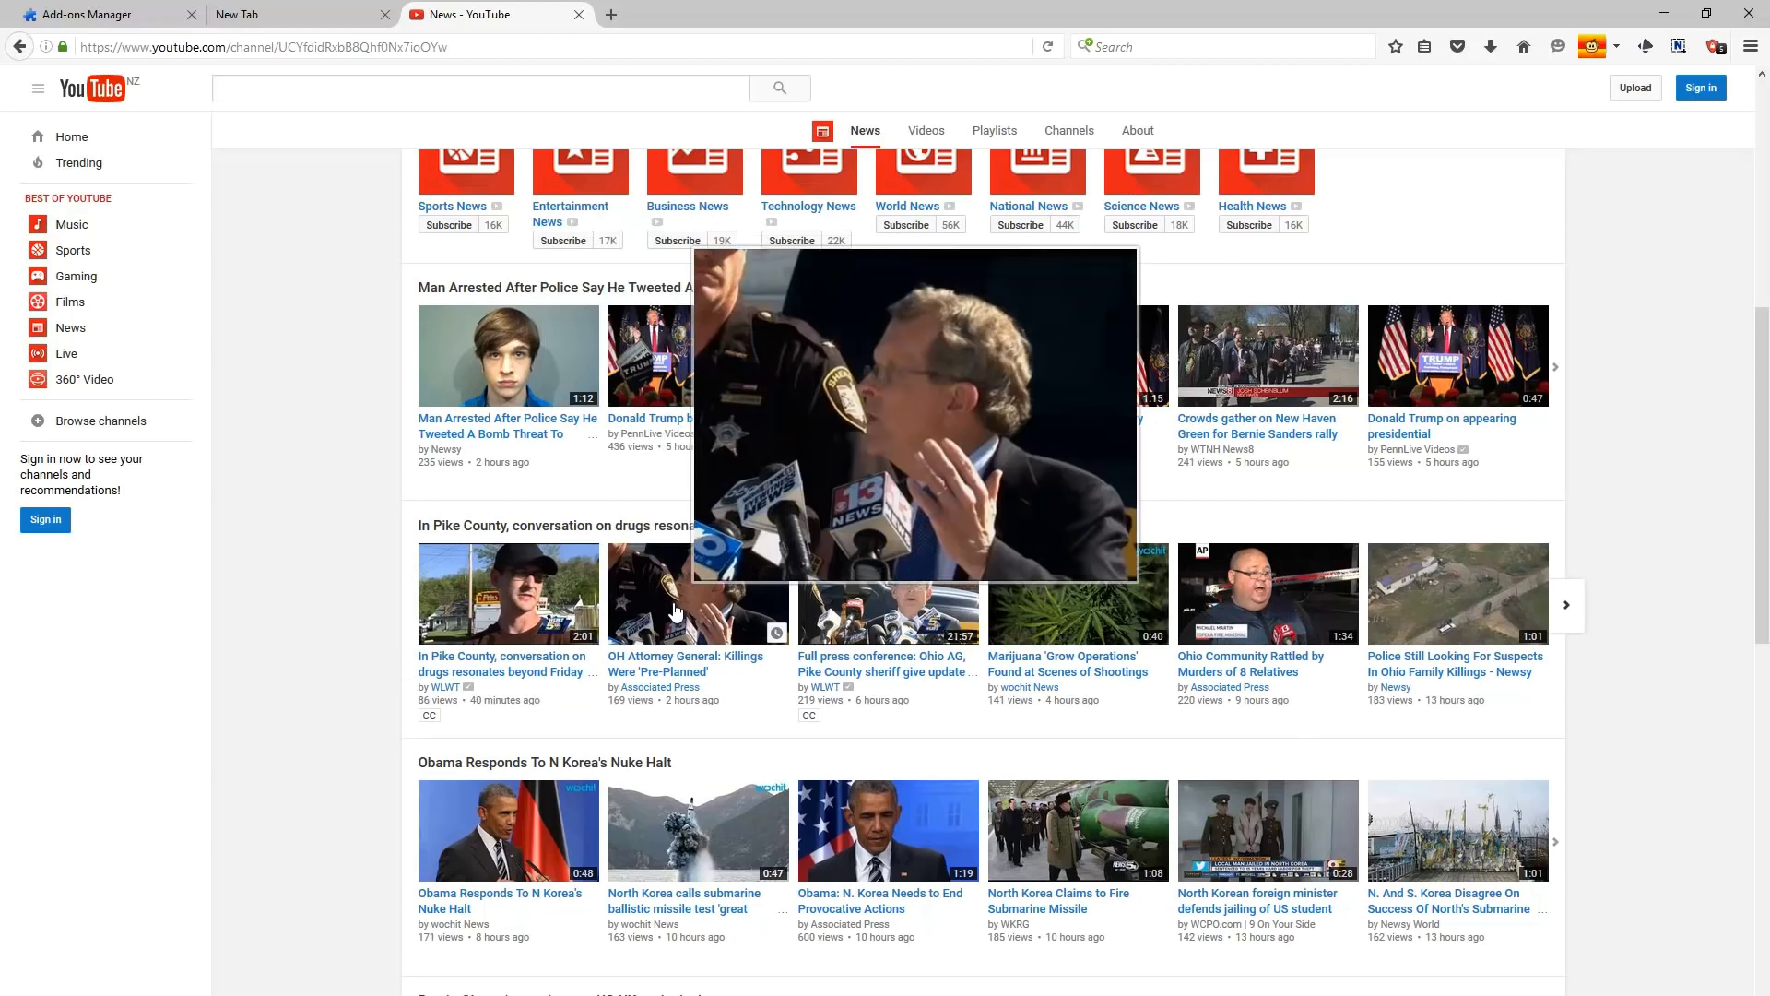
{"action": "mouse_move", "coordinate": [850, 615]}
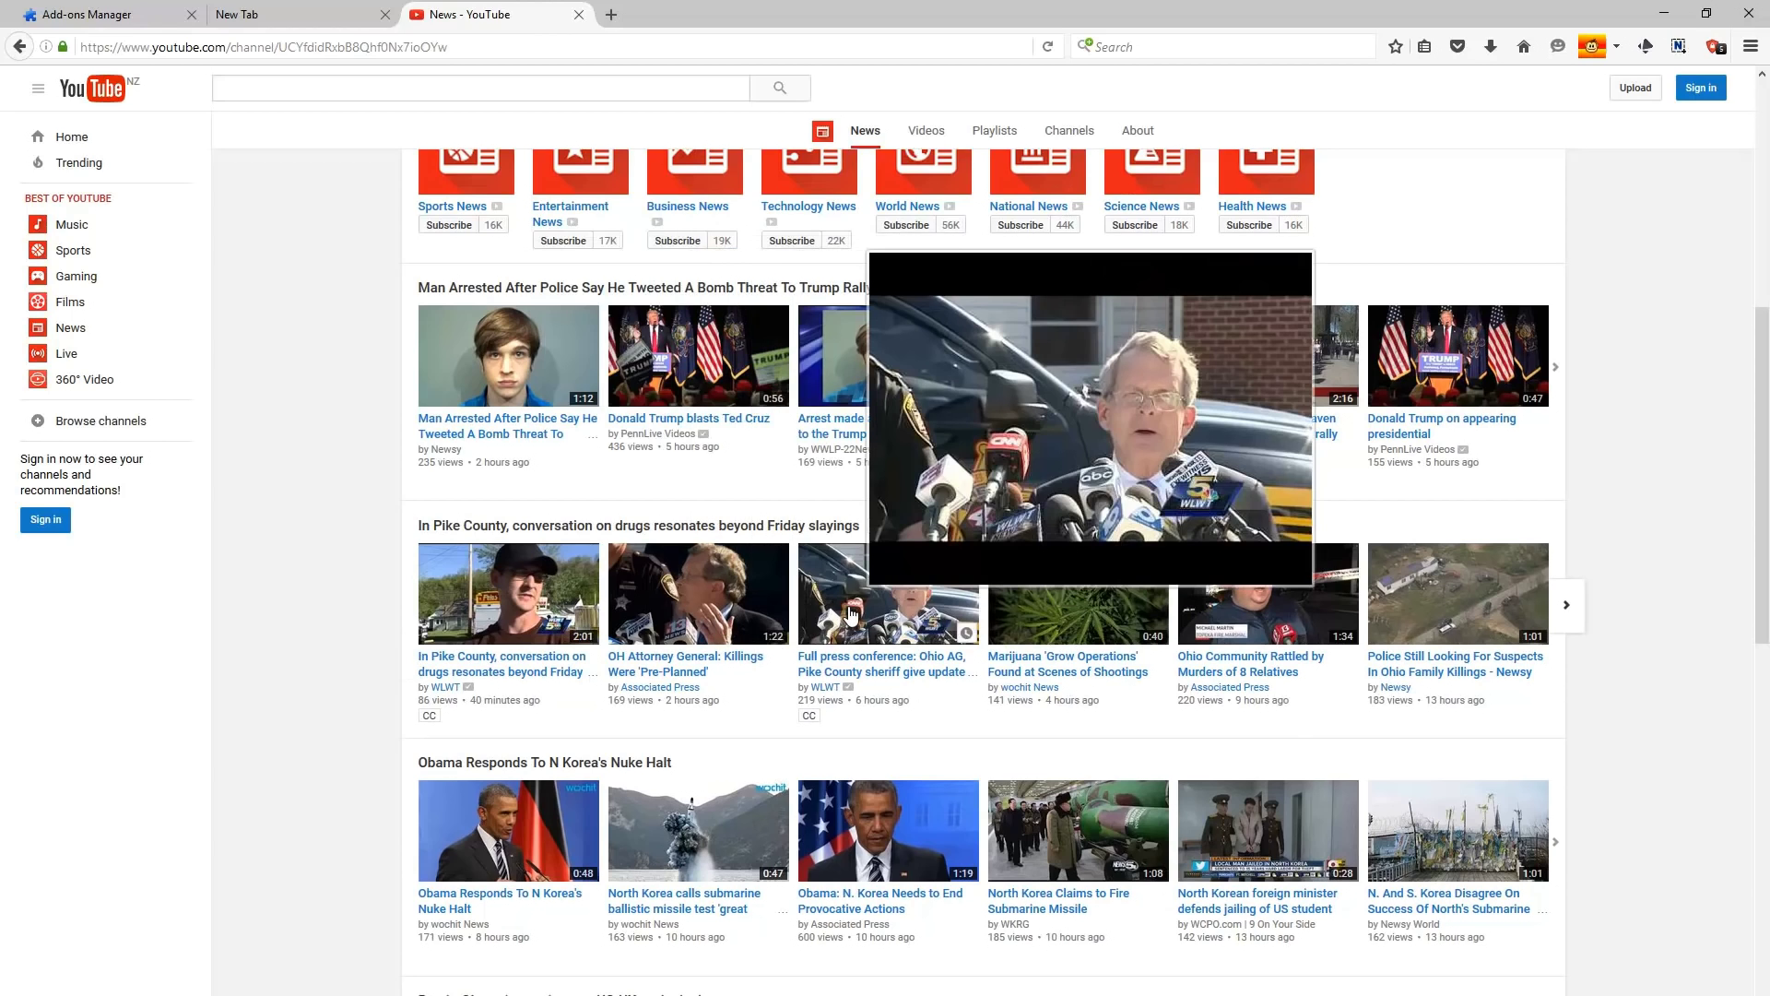
{"action": "mouse_move", "coordinate": [1074, 641]}
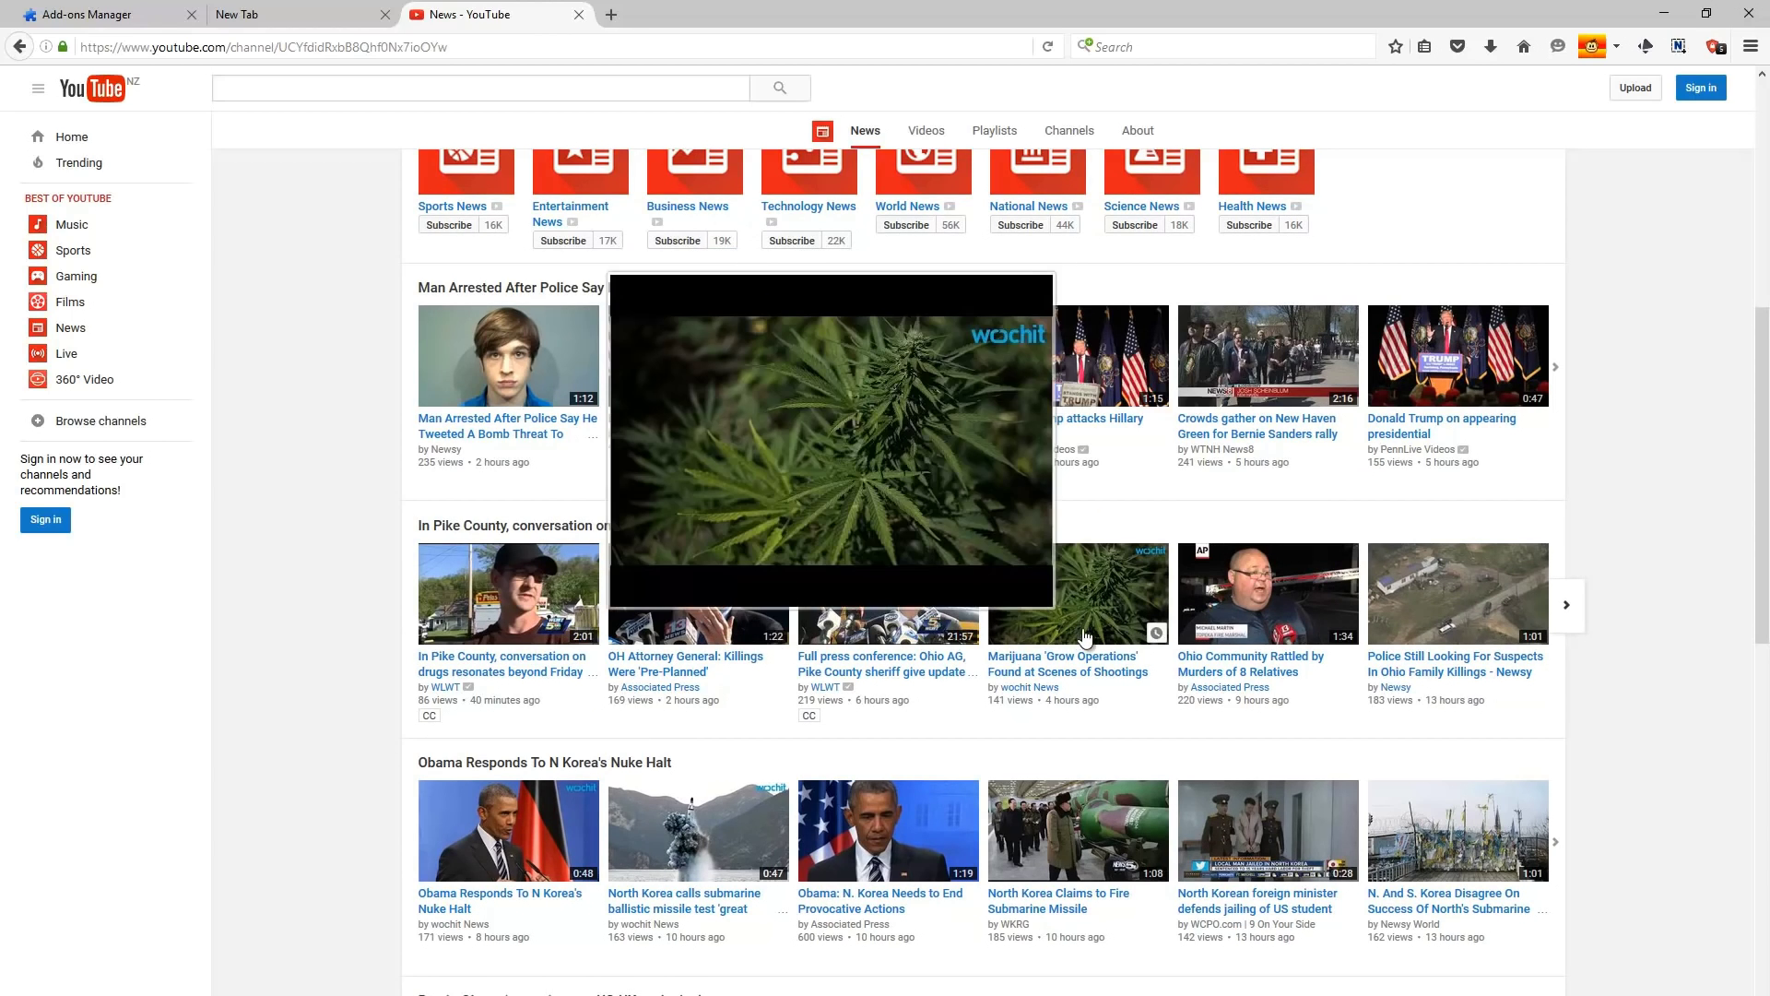
{"action": "mouse_move", "coordinate": [1281, 611]}
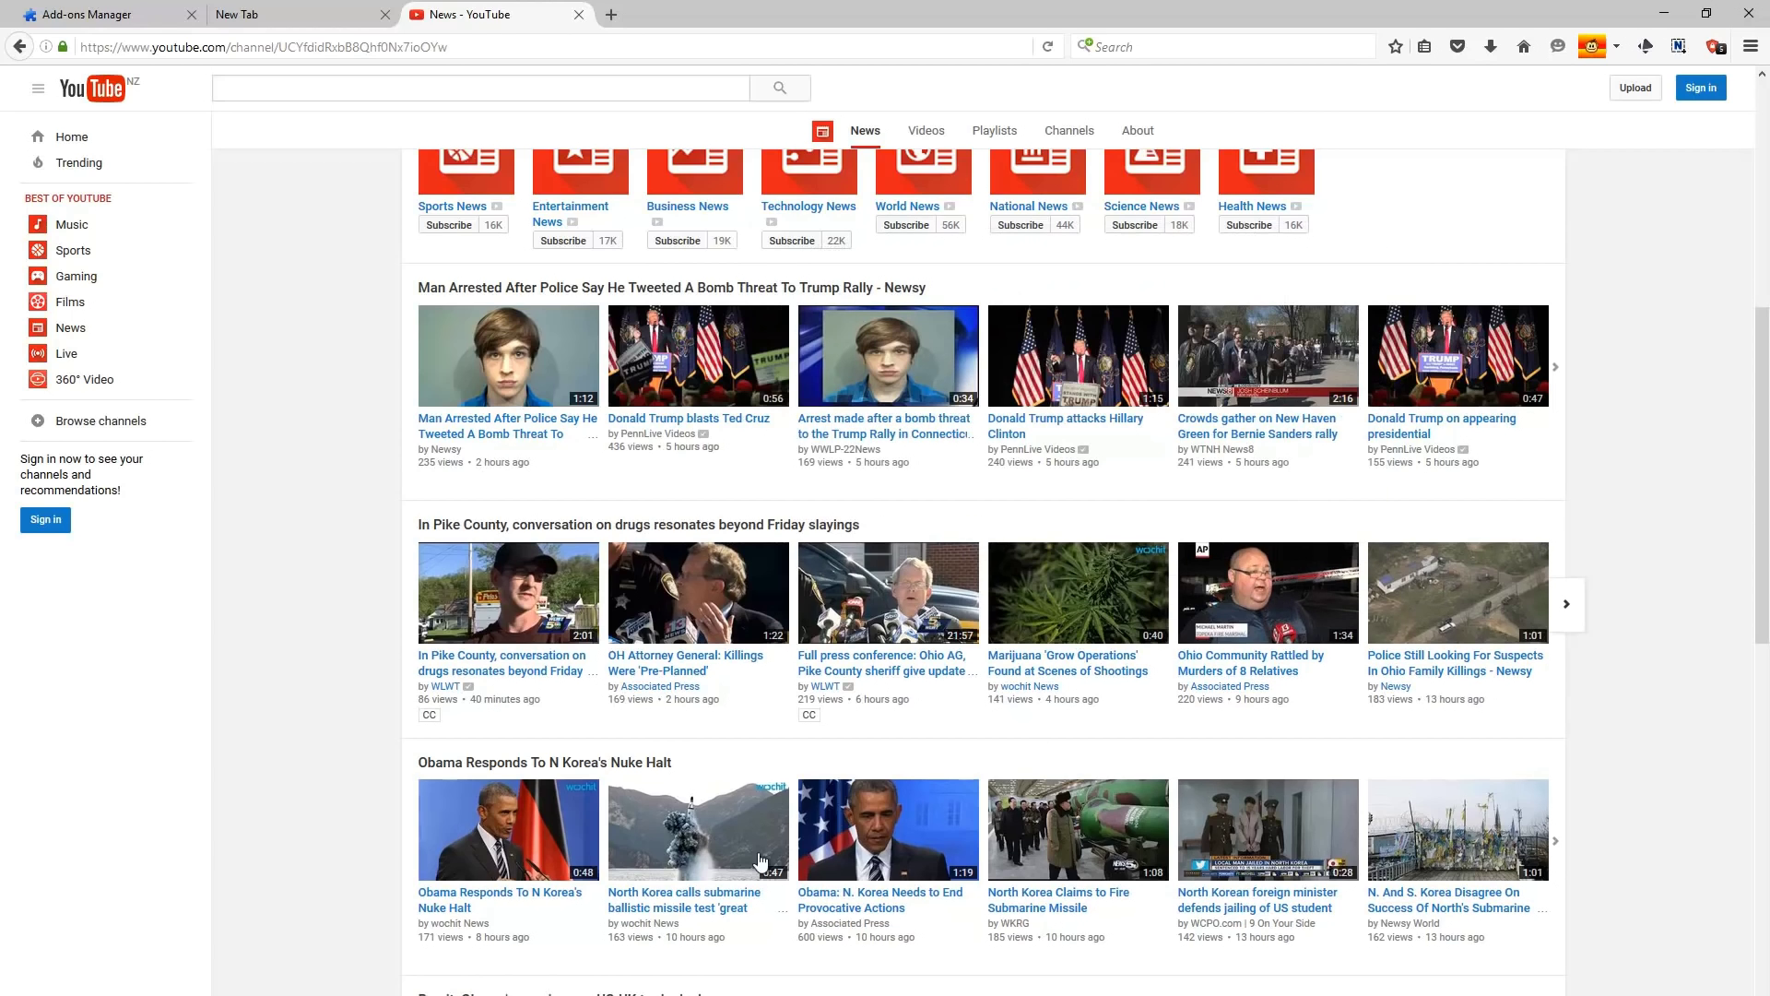
{"action": "mouse_move", "coordinate": [539, 834]}
{"action": "scroll", "coordinate": [539, 834], "scroll_direction": "down", "scroll_amount": 5}
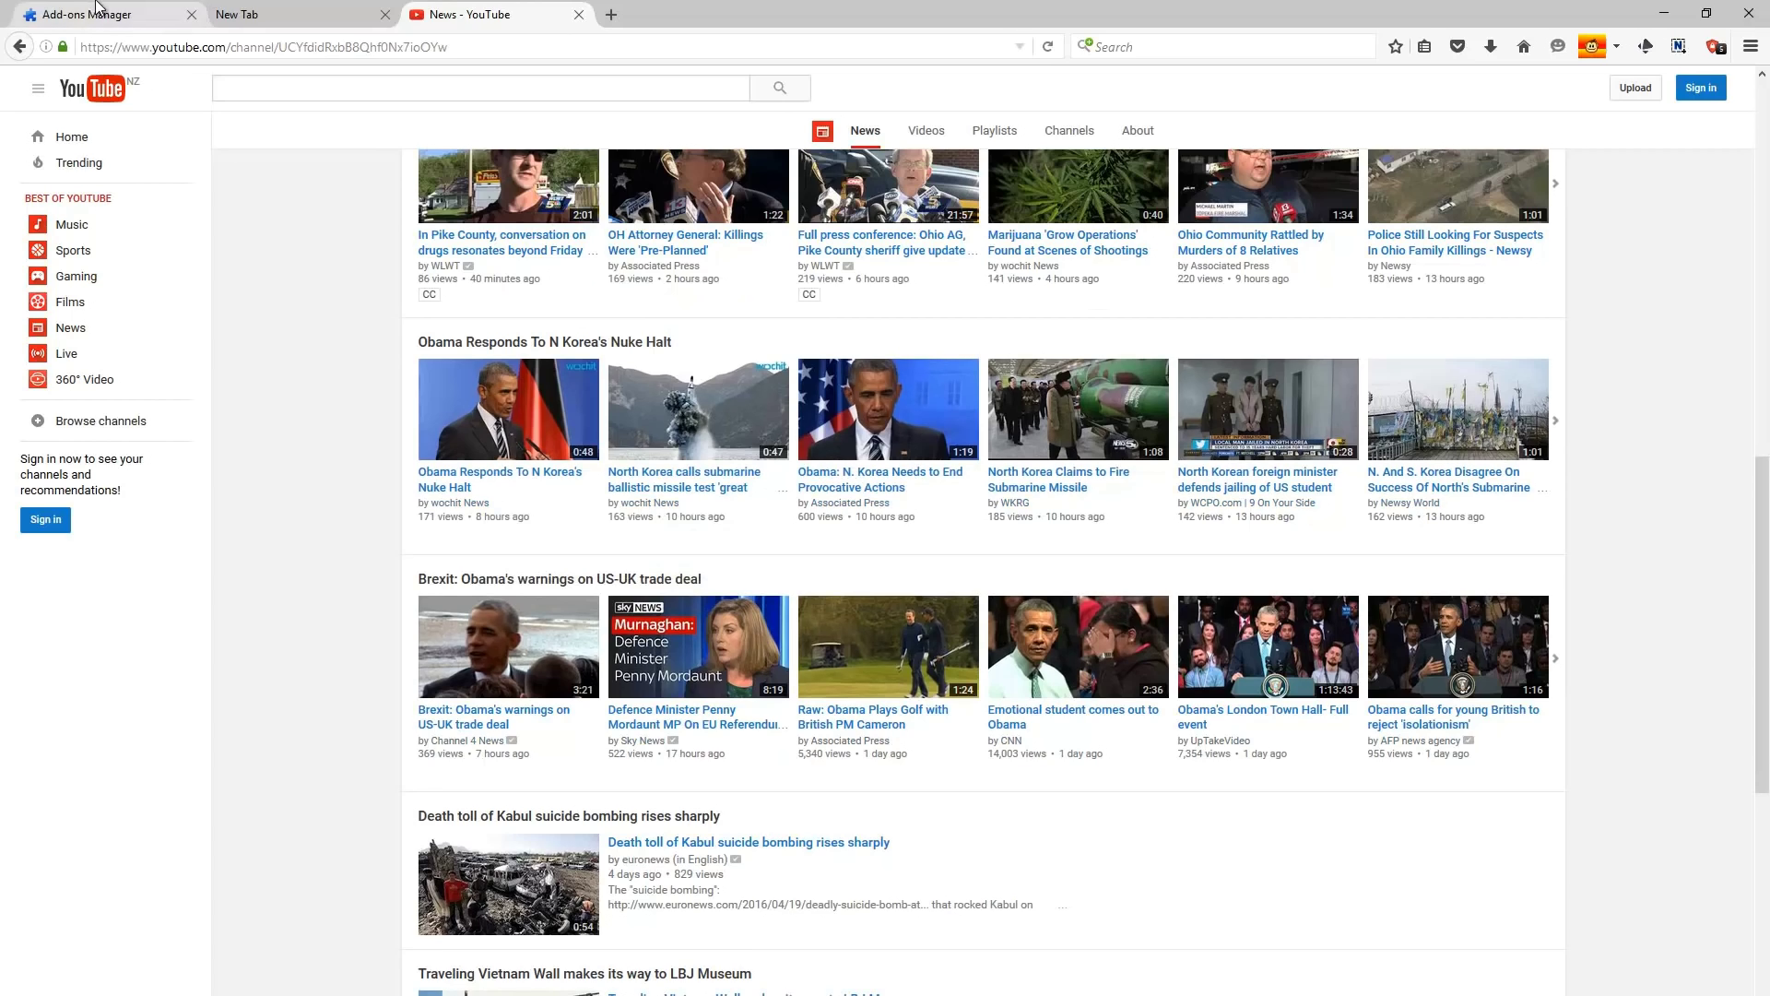
Step: Close the extra new tab and the YouTube tab, leaving only the Add-ons Manager
{"action": "left_click", "coordinate": [610, 15]}
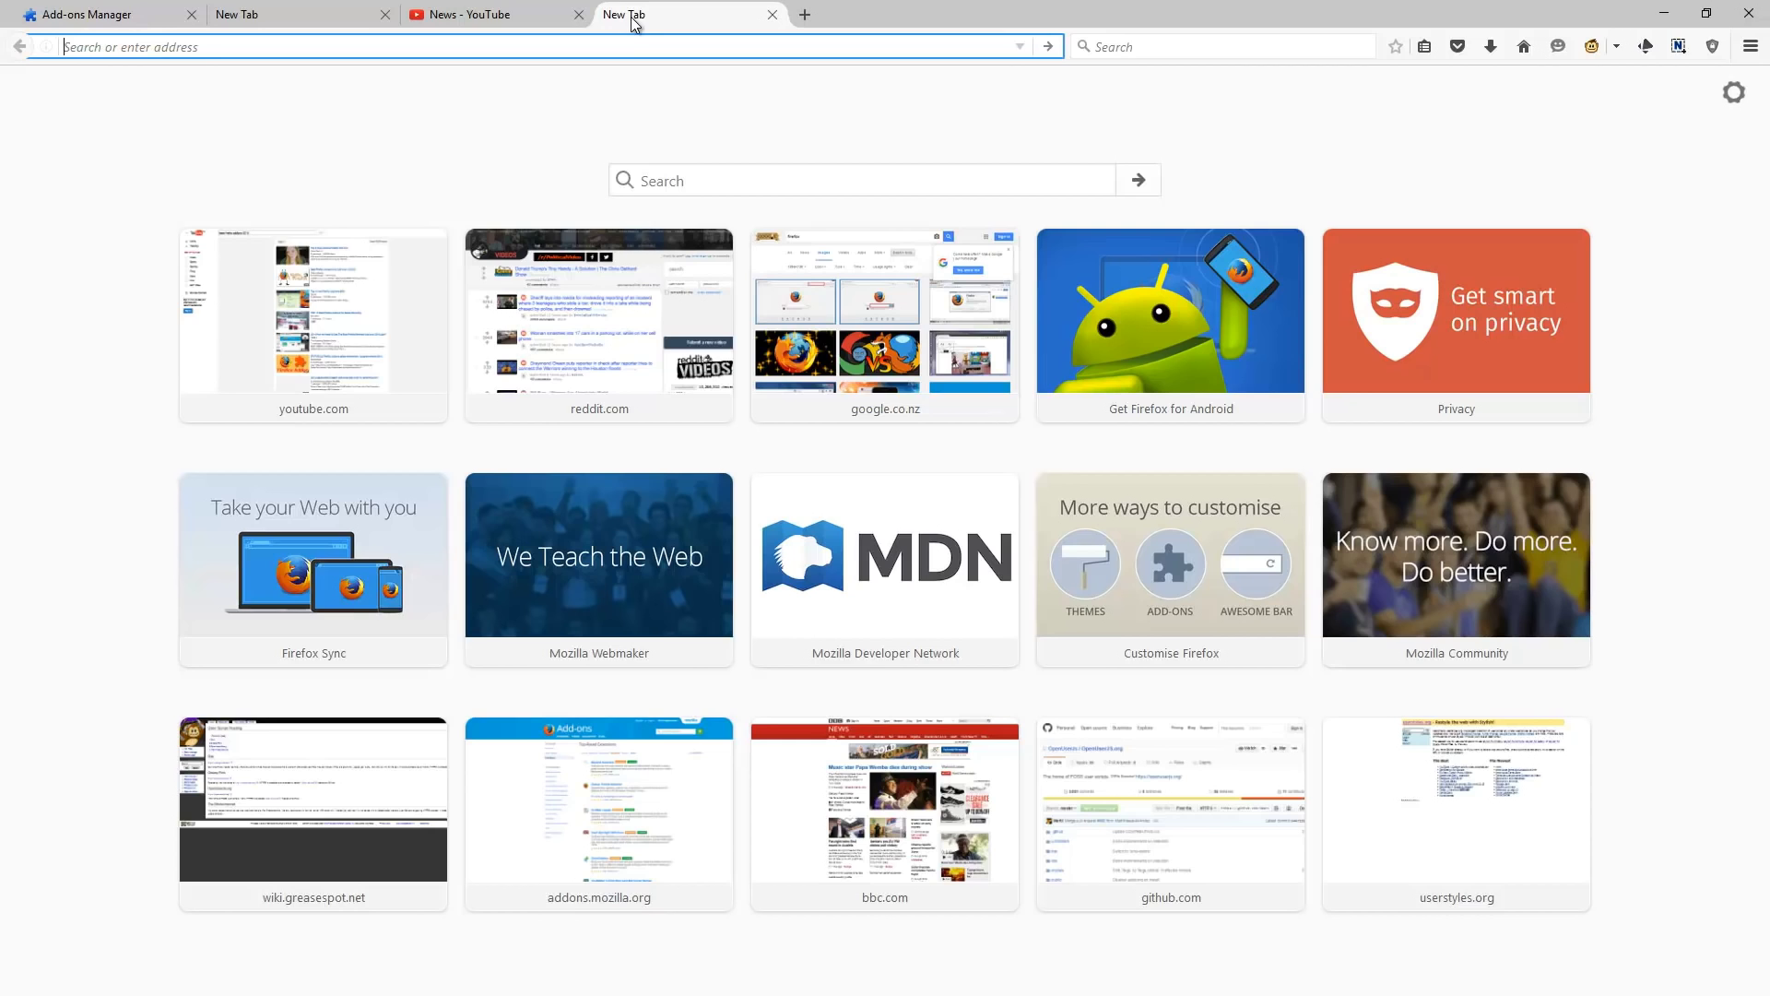
{"action": "key", "text": "ctrl+w"}
{"action": "left_click", "coordinate": [385, 14]}
{"action": "left_click", "coordinate": [384, 15]}
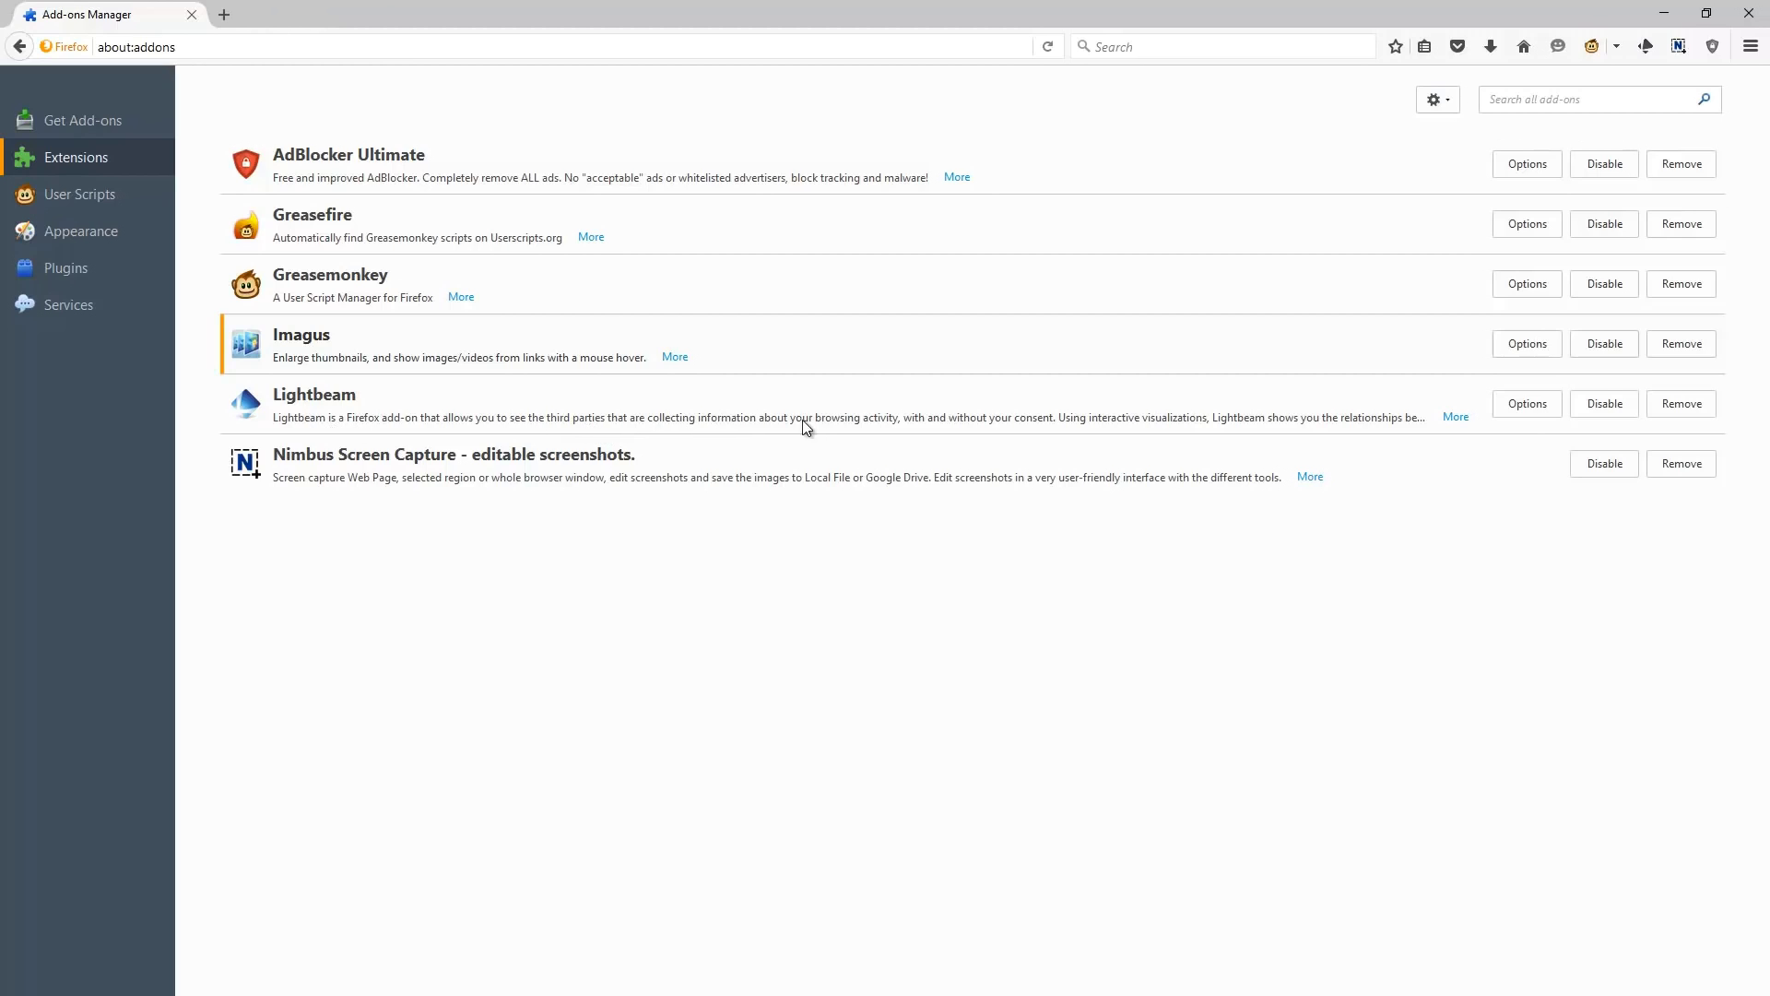
Step: Search google.com for 'buy a car online' and open the autotrader.co.nz Buy New & Used Cars result
{"action": "left_click", "coordinate": [222, 14]}
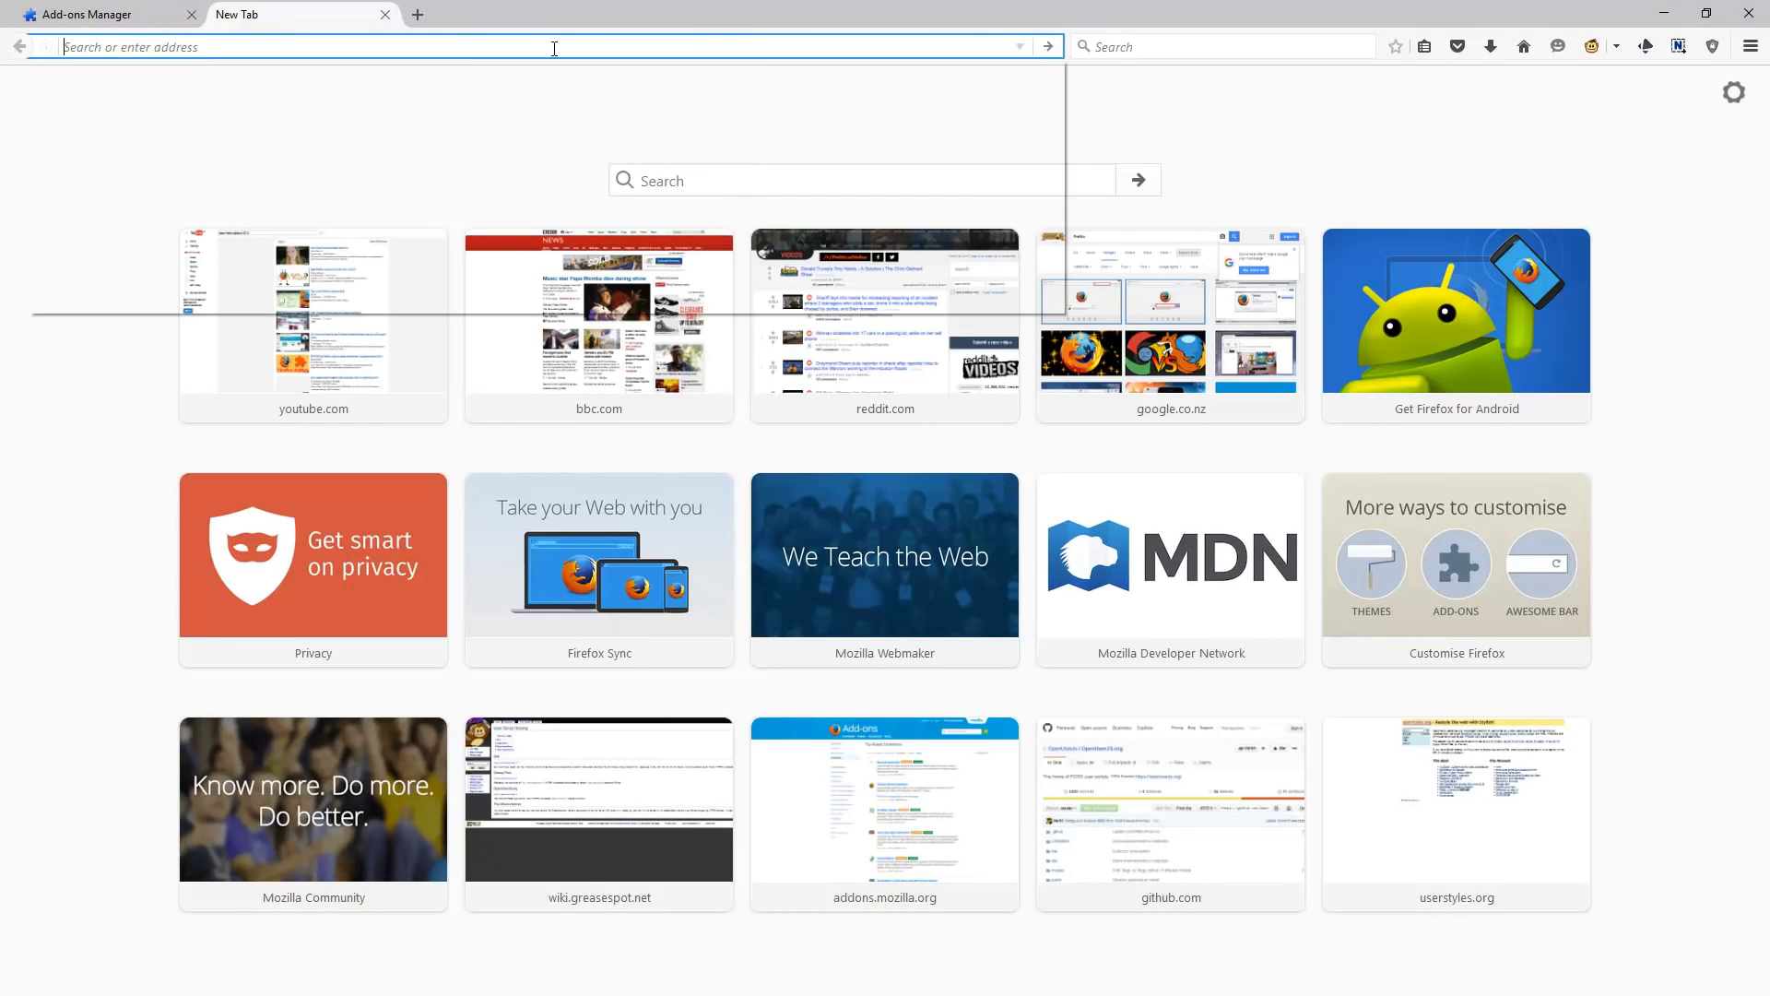
{"action": "type", "text": "google.com/"}
{"action": "key", "text": "Return"}
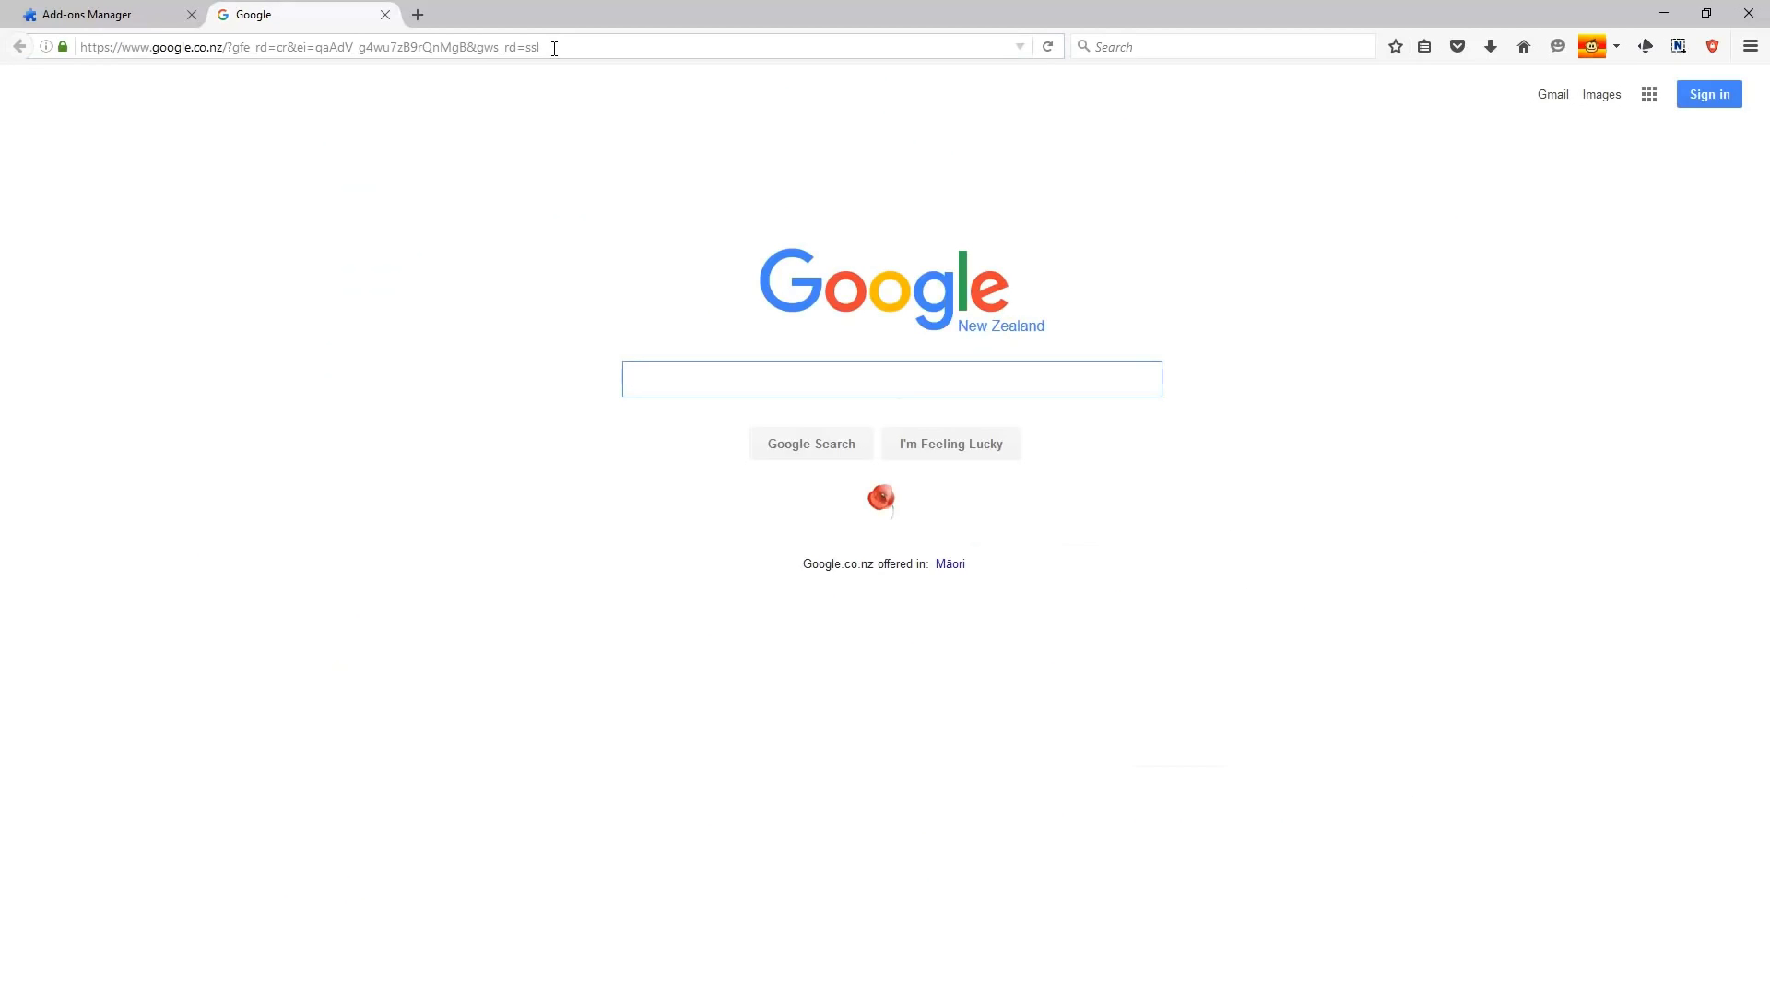
{"action": "type", "text": "buy a car online"}
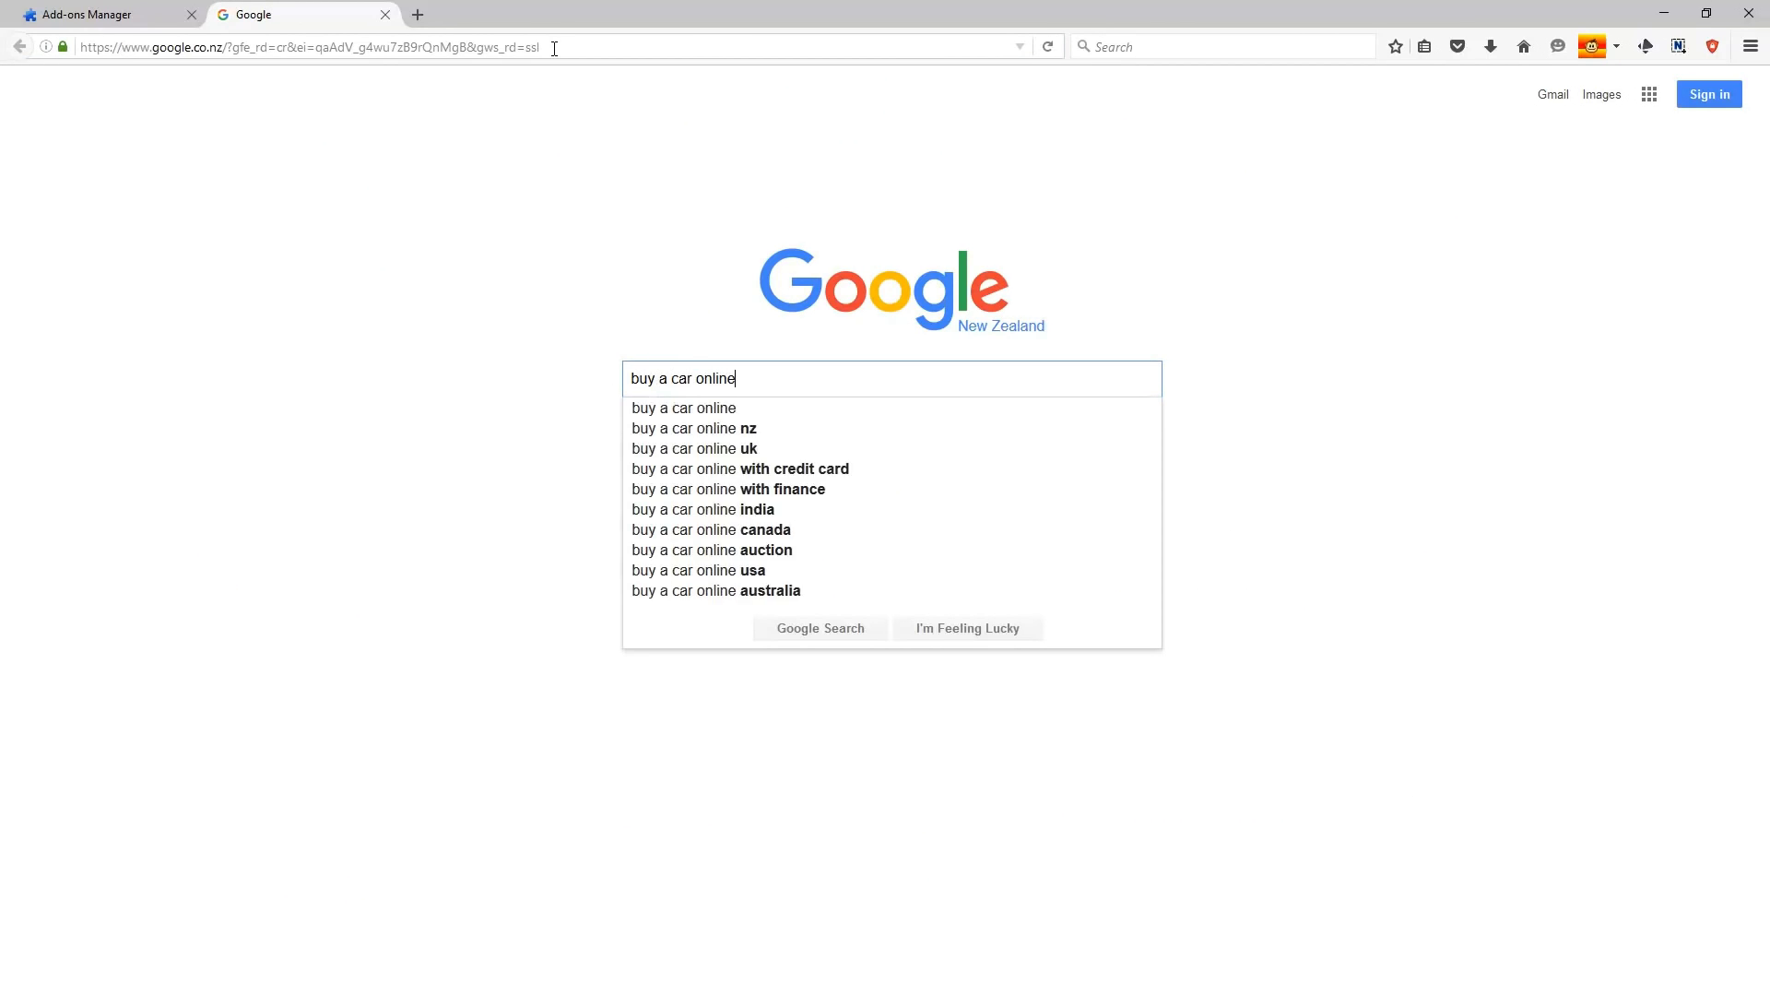
{"action": "key", "text": "Return"}
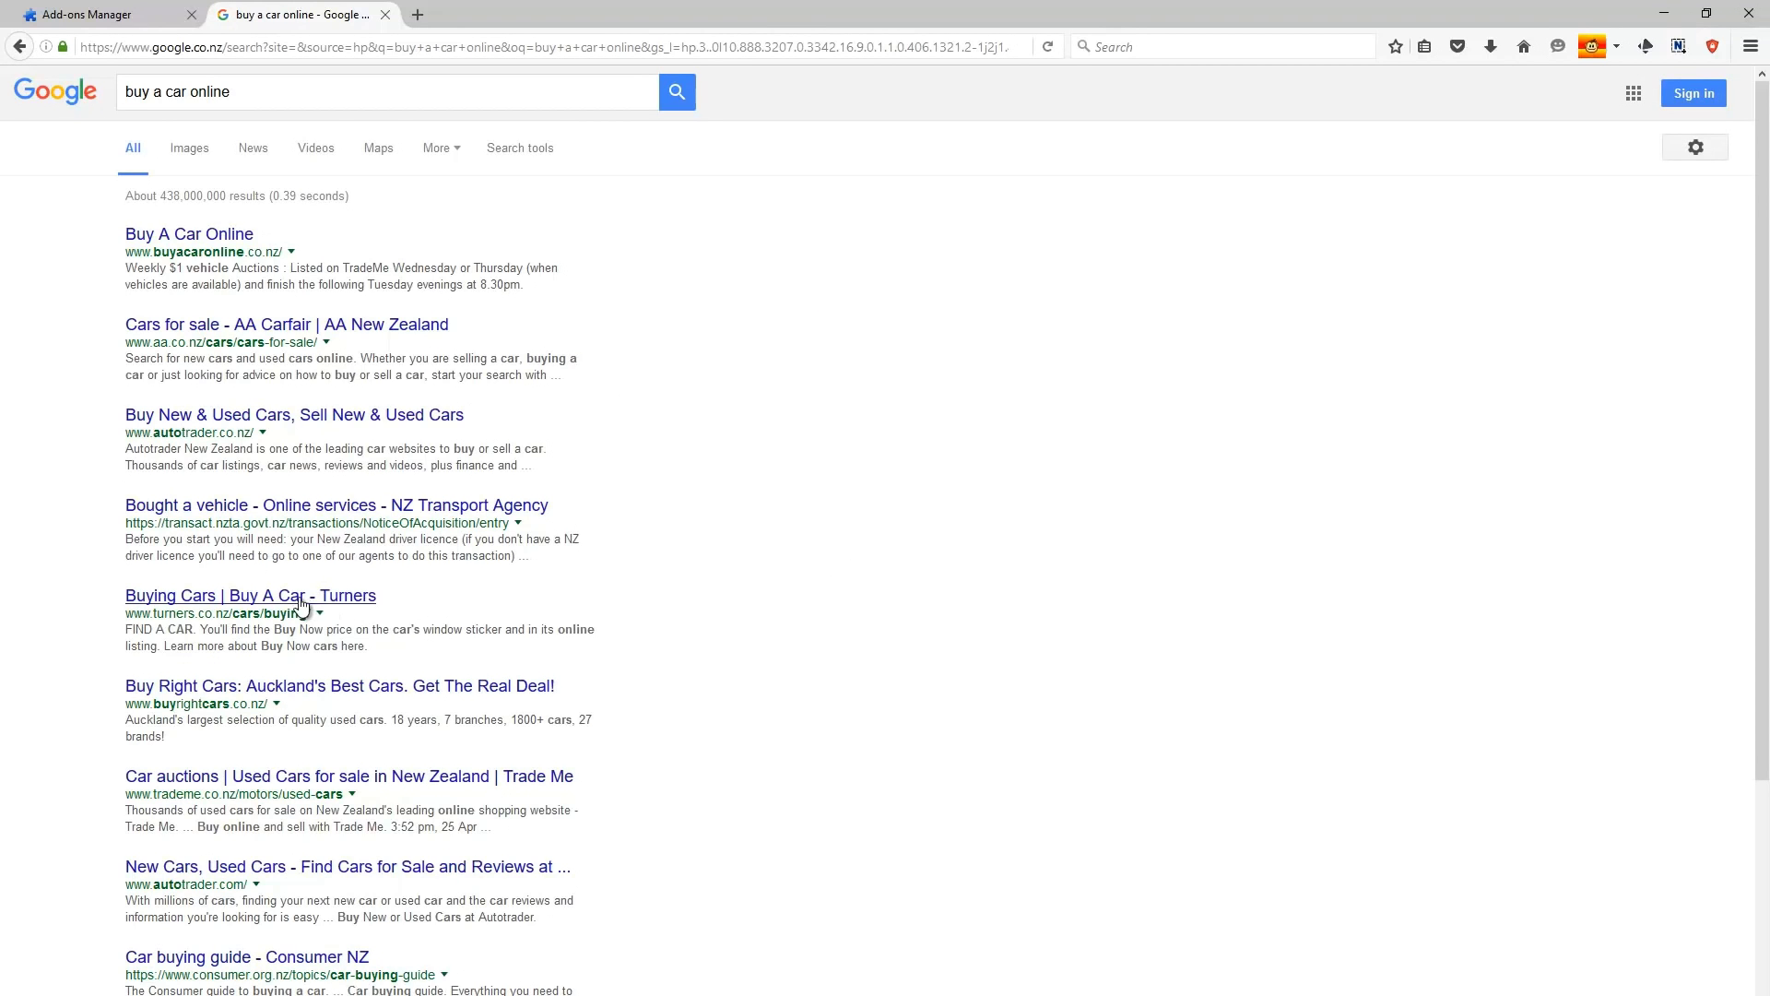
{"action": "left_click", "coordinate": [337, 419]}
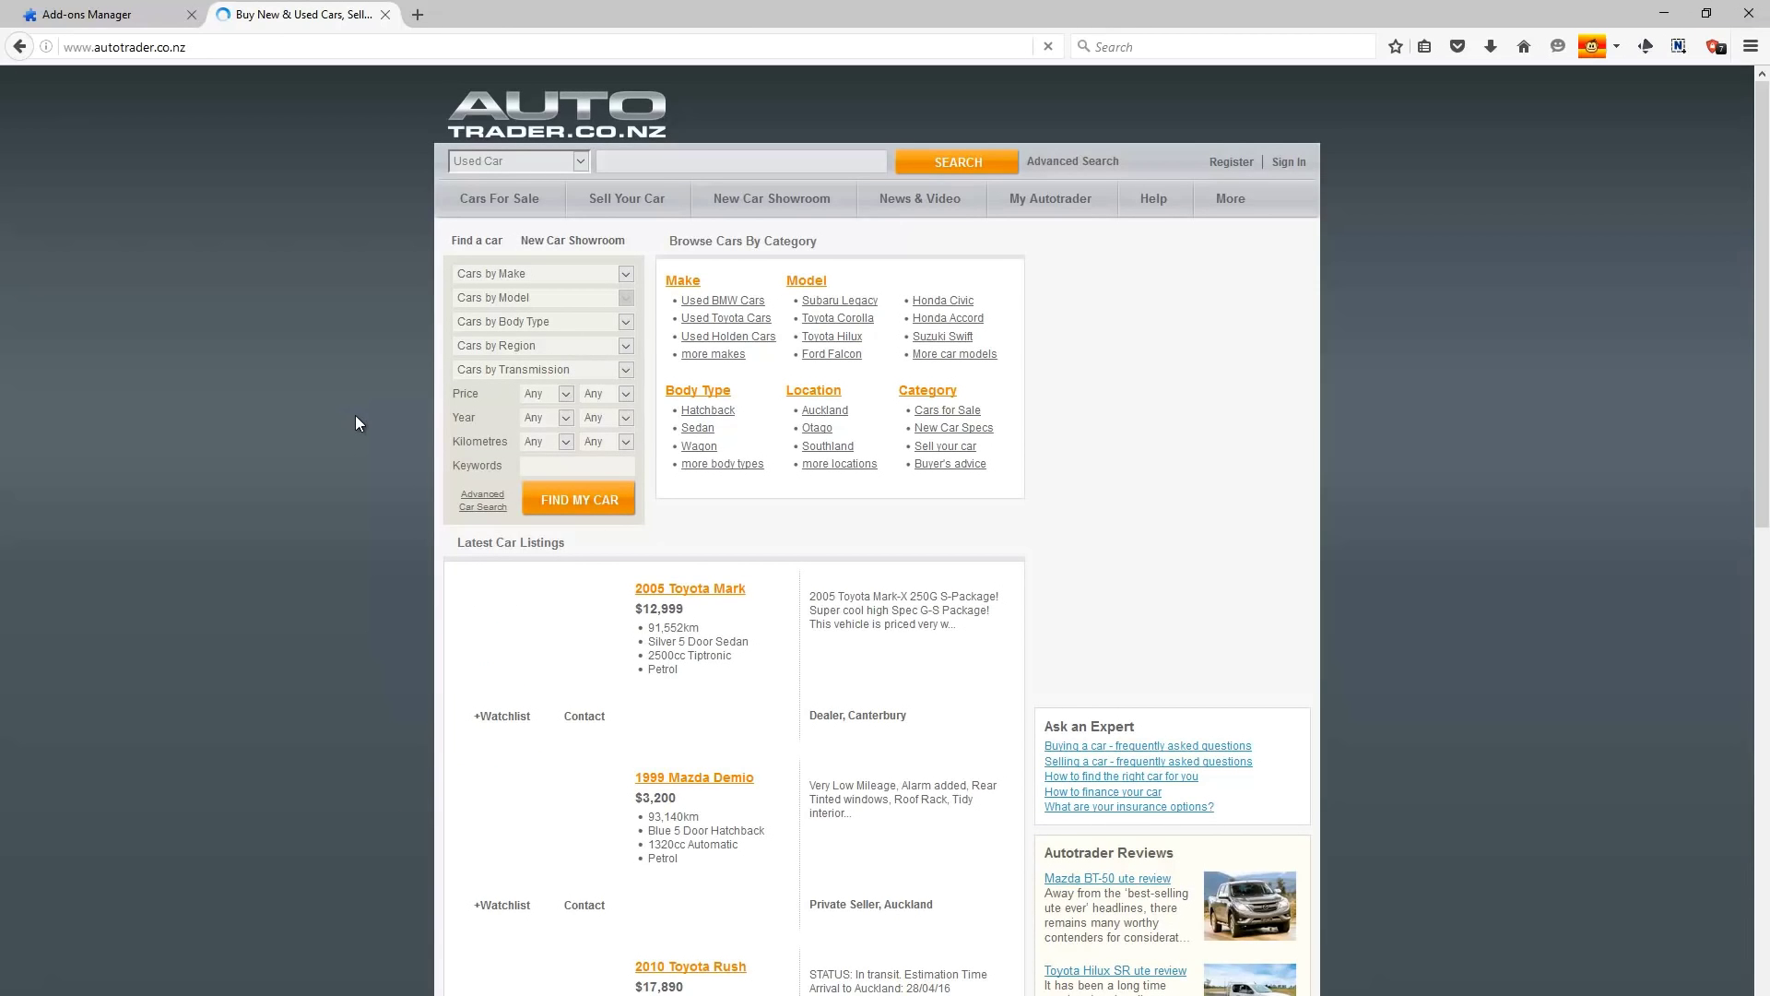
{"action": "scroll", "coordinate": [367, 411], "scroll_direction": "down", "scroll_amount": 1}
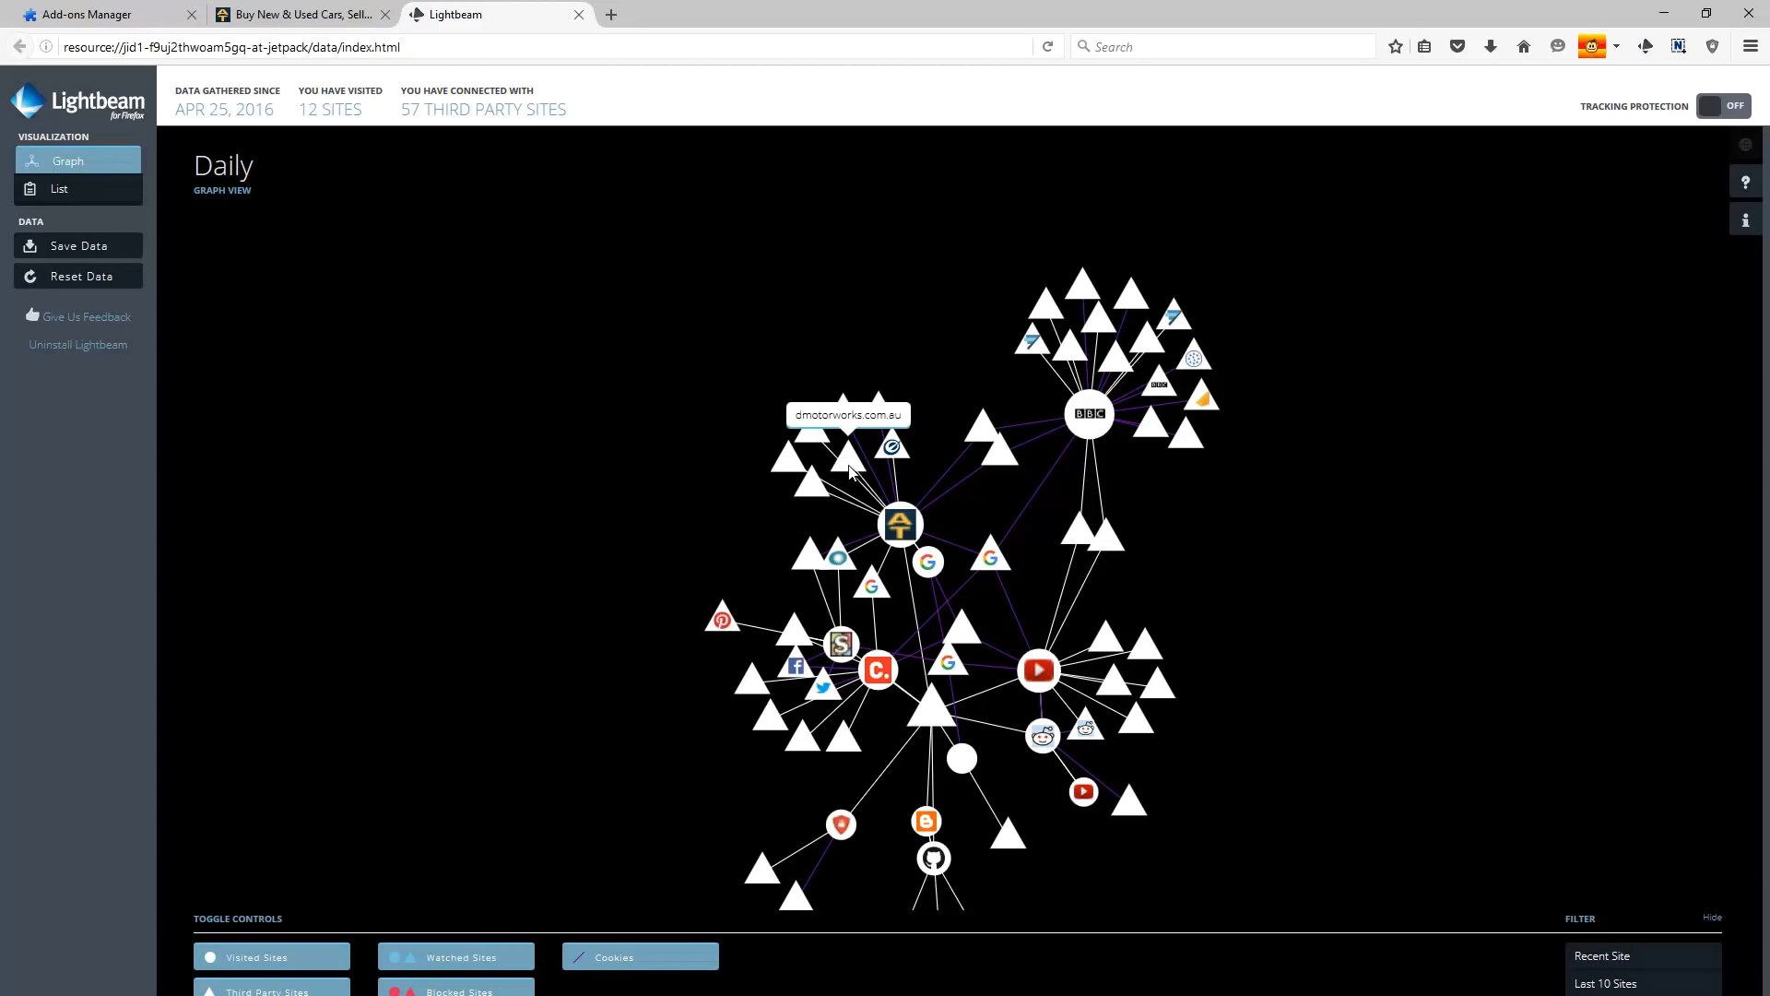
Step: Zoom Lightbeam's Daily graph and drag the AutoTrader node upward to spread its connections
{"action": "scroll", "coordinate": [1325, 474], "scroll_direction": "down", "scroll_amount": 2}
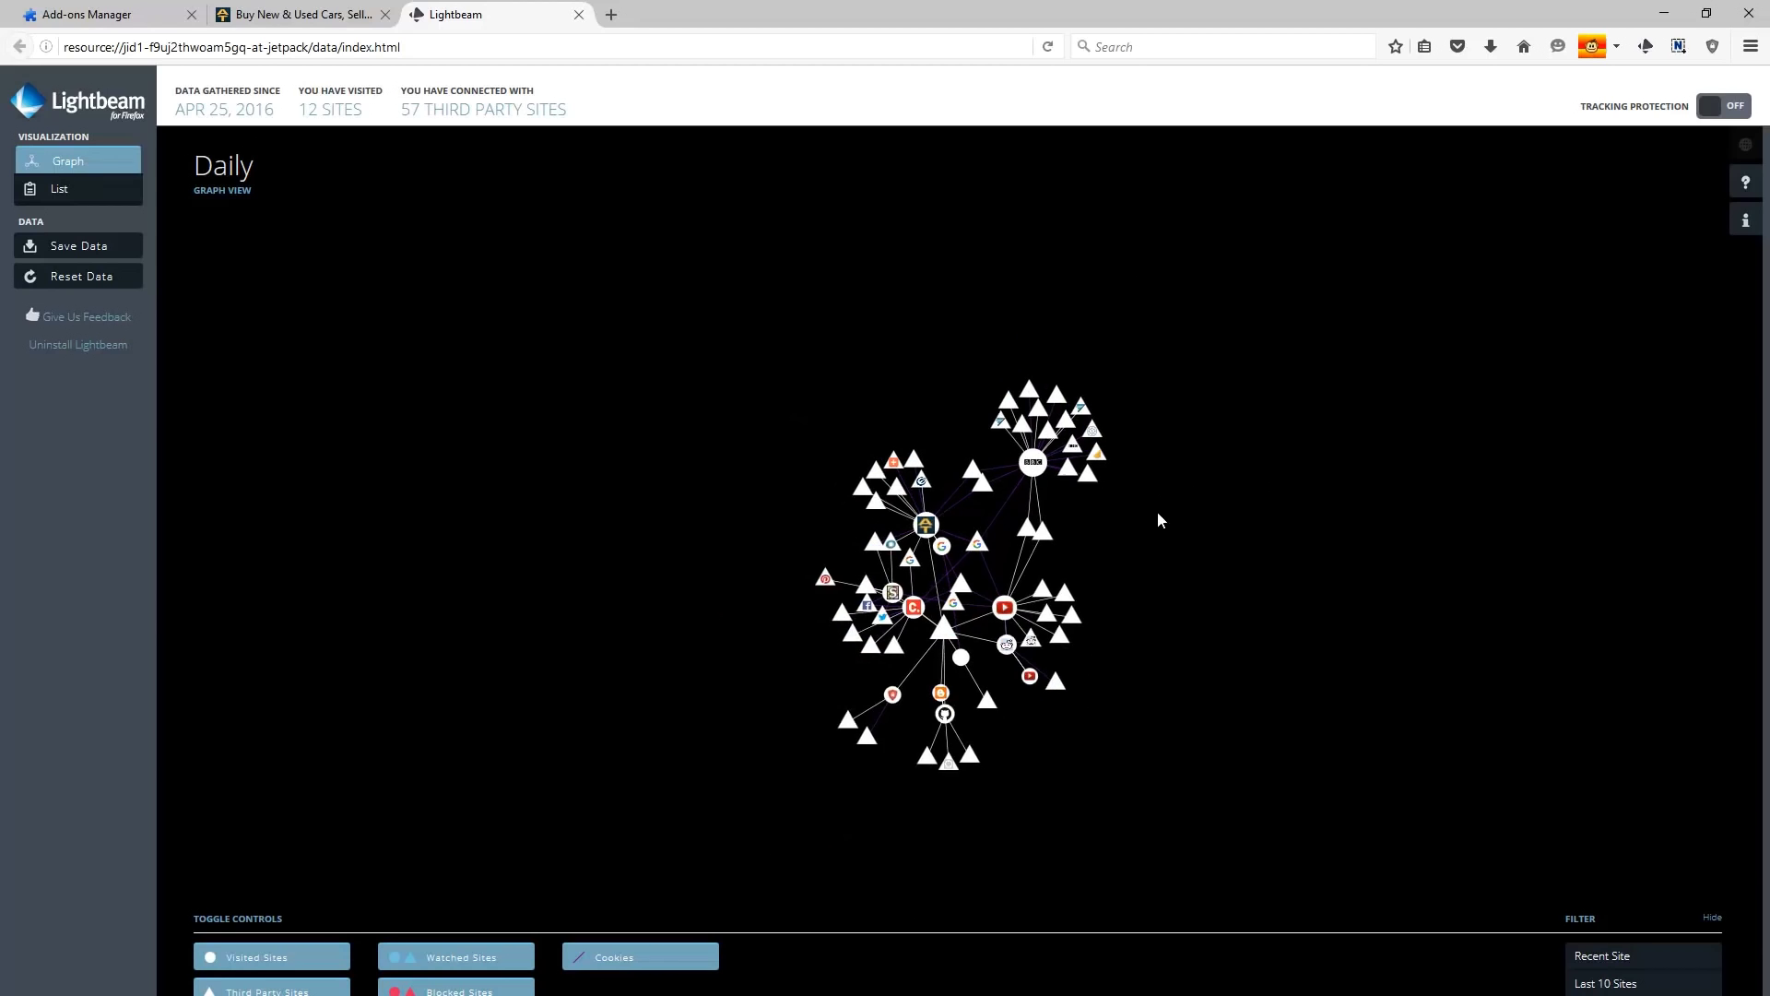
{"action": "scroll", "coordinate": [1148, 553], "scroll_direction": "up", "scroll_amount": 3}
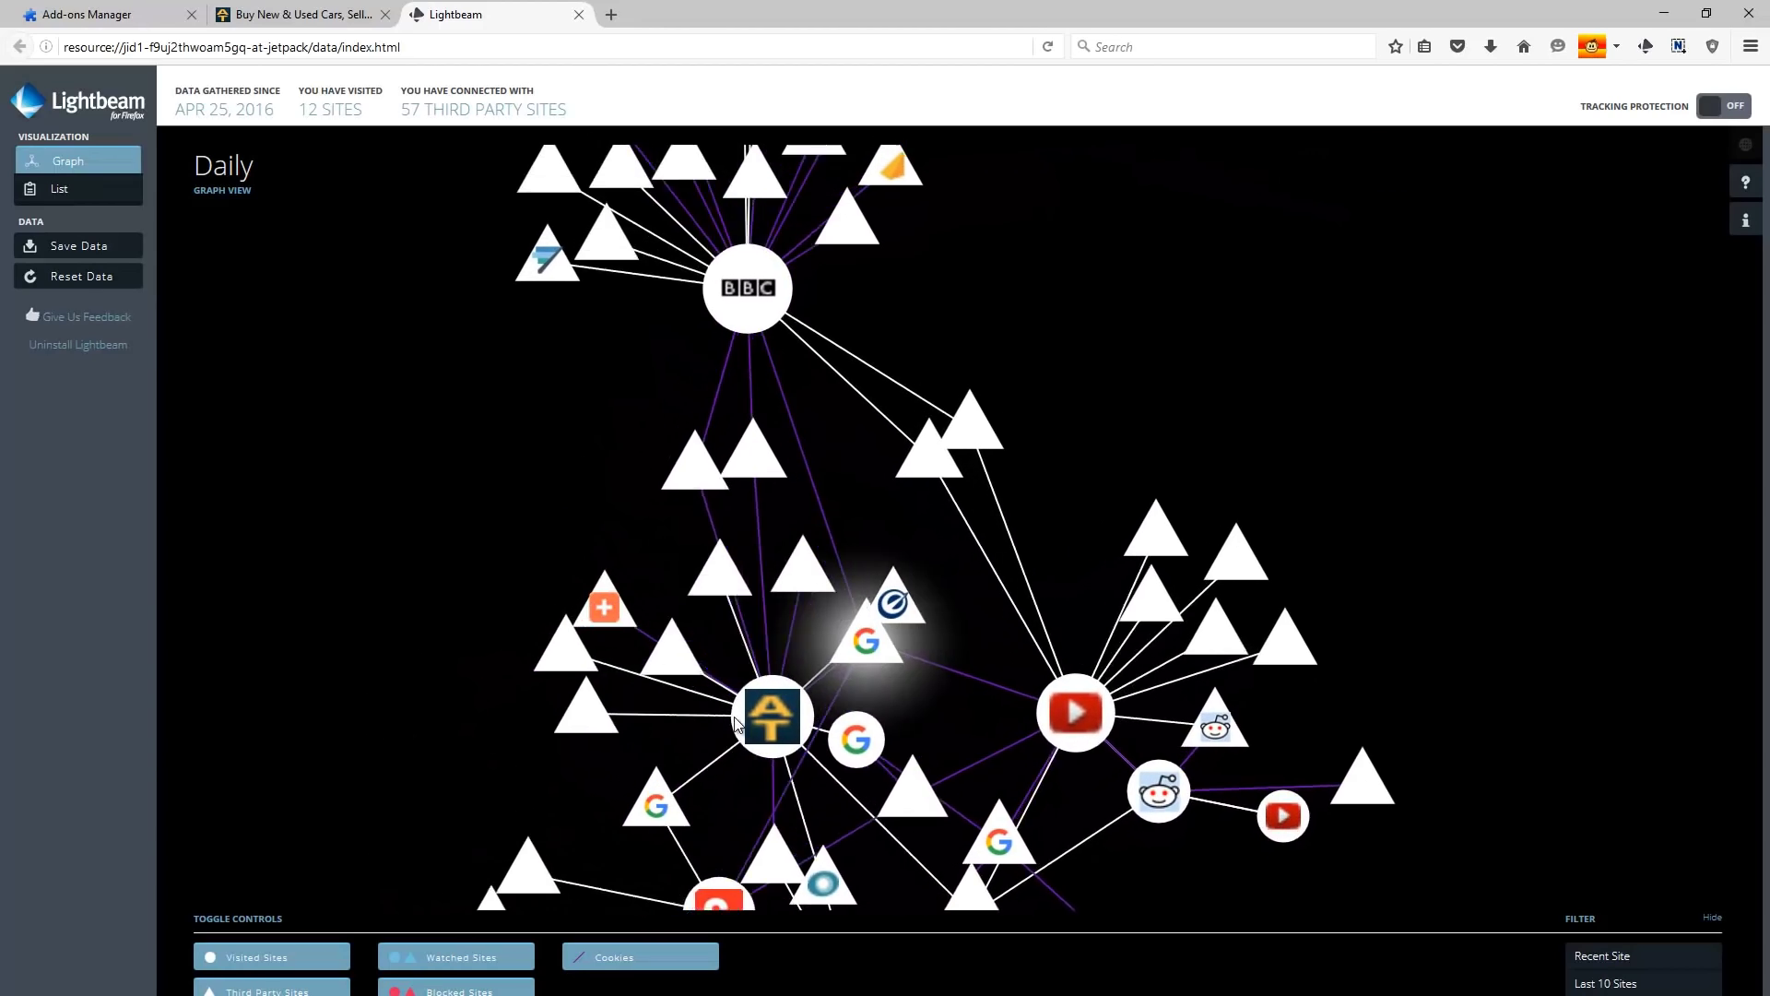
{"action": "left_click_drag", "start_coordinate": [737, 724], "coordinate": [865, 627]}
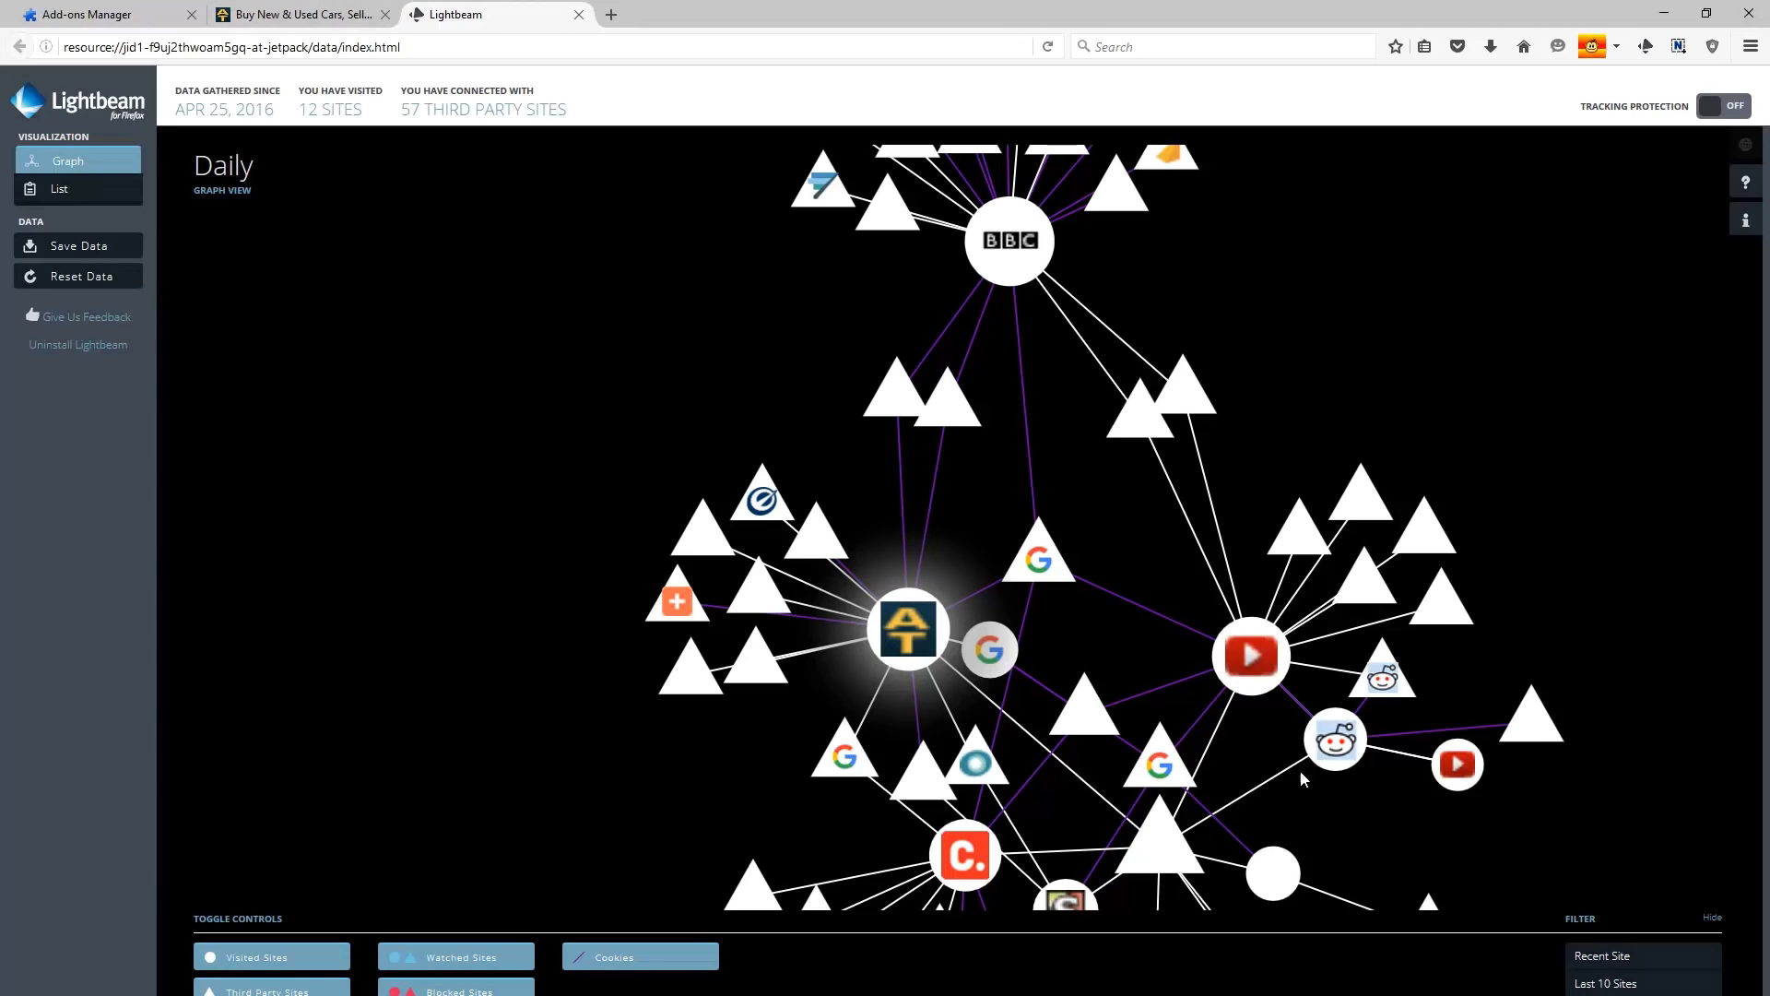
Step: Filter Lightbeam to the Recent Site and look over the AutoTrader listings tab
{"action": "left_click", "coordinate": [1577, 956]}
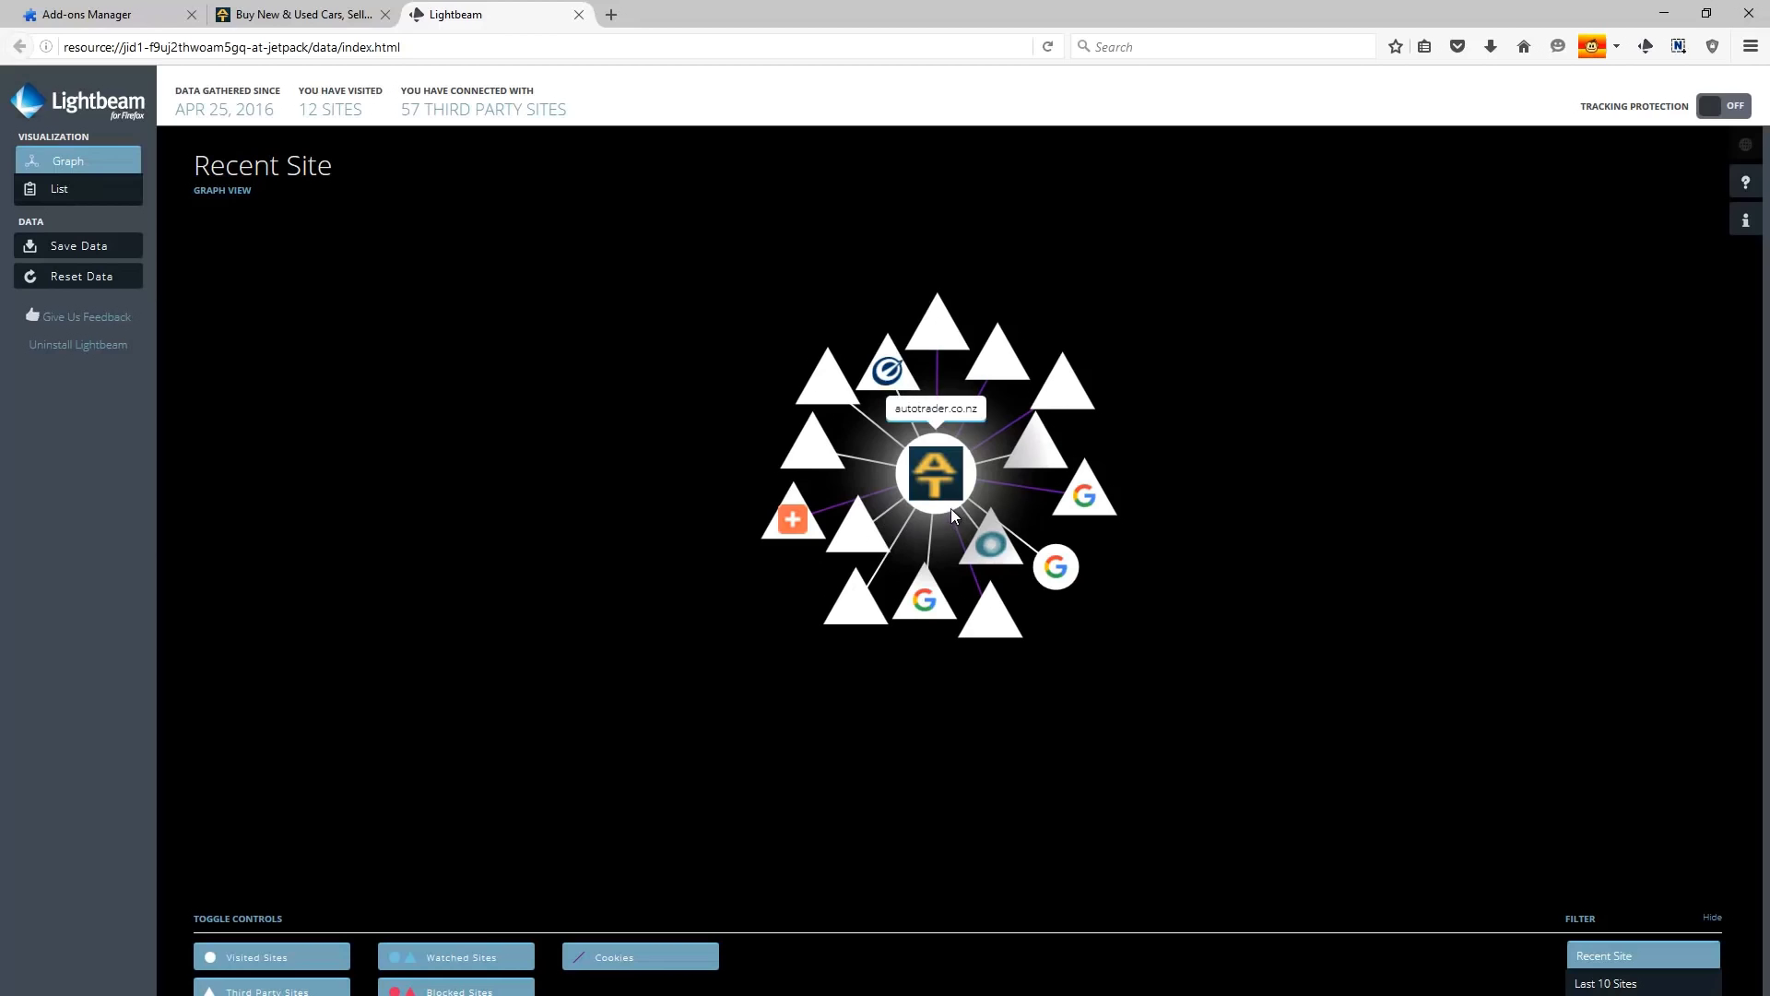
{"action": "left_click", "coordinate": [294, 9]}
{"action": "scroll", "coordinate": [418, 743], "scroll_direction": "up", "scroll_amount": 2}
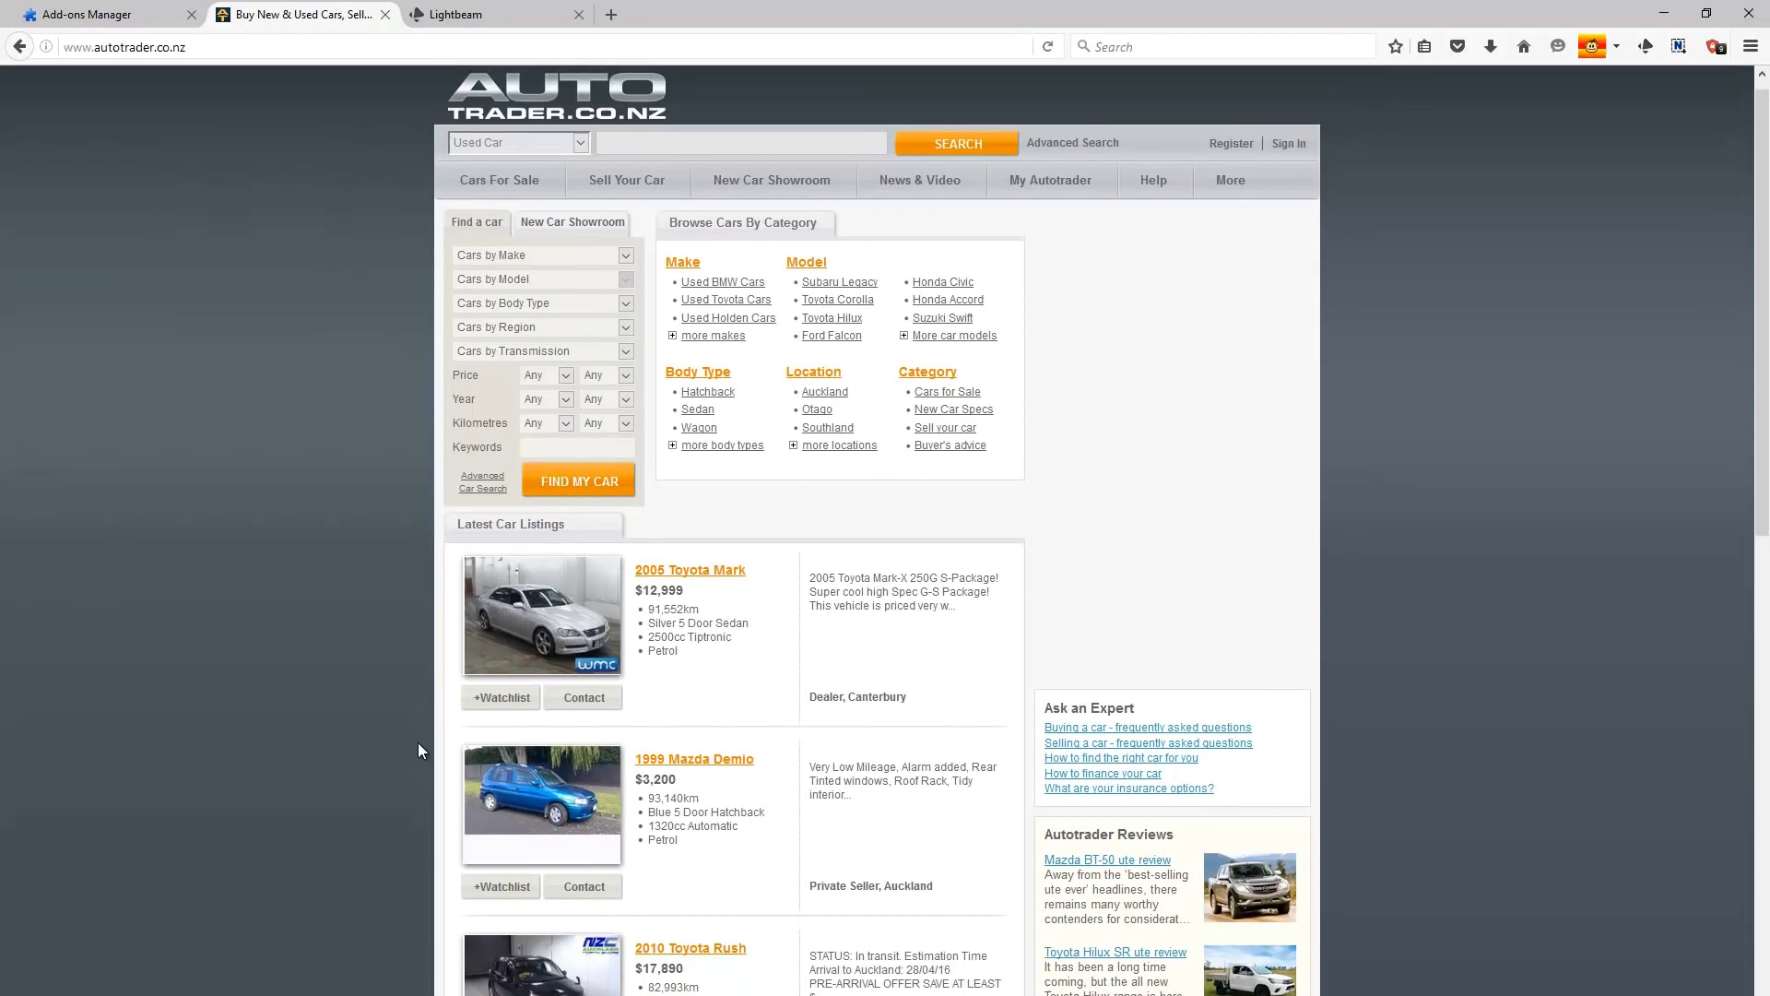
{"action": "scroll", "coordinate": [418, 743], "scroll_direction": "down", "scroll_amount": 7}
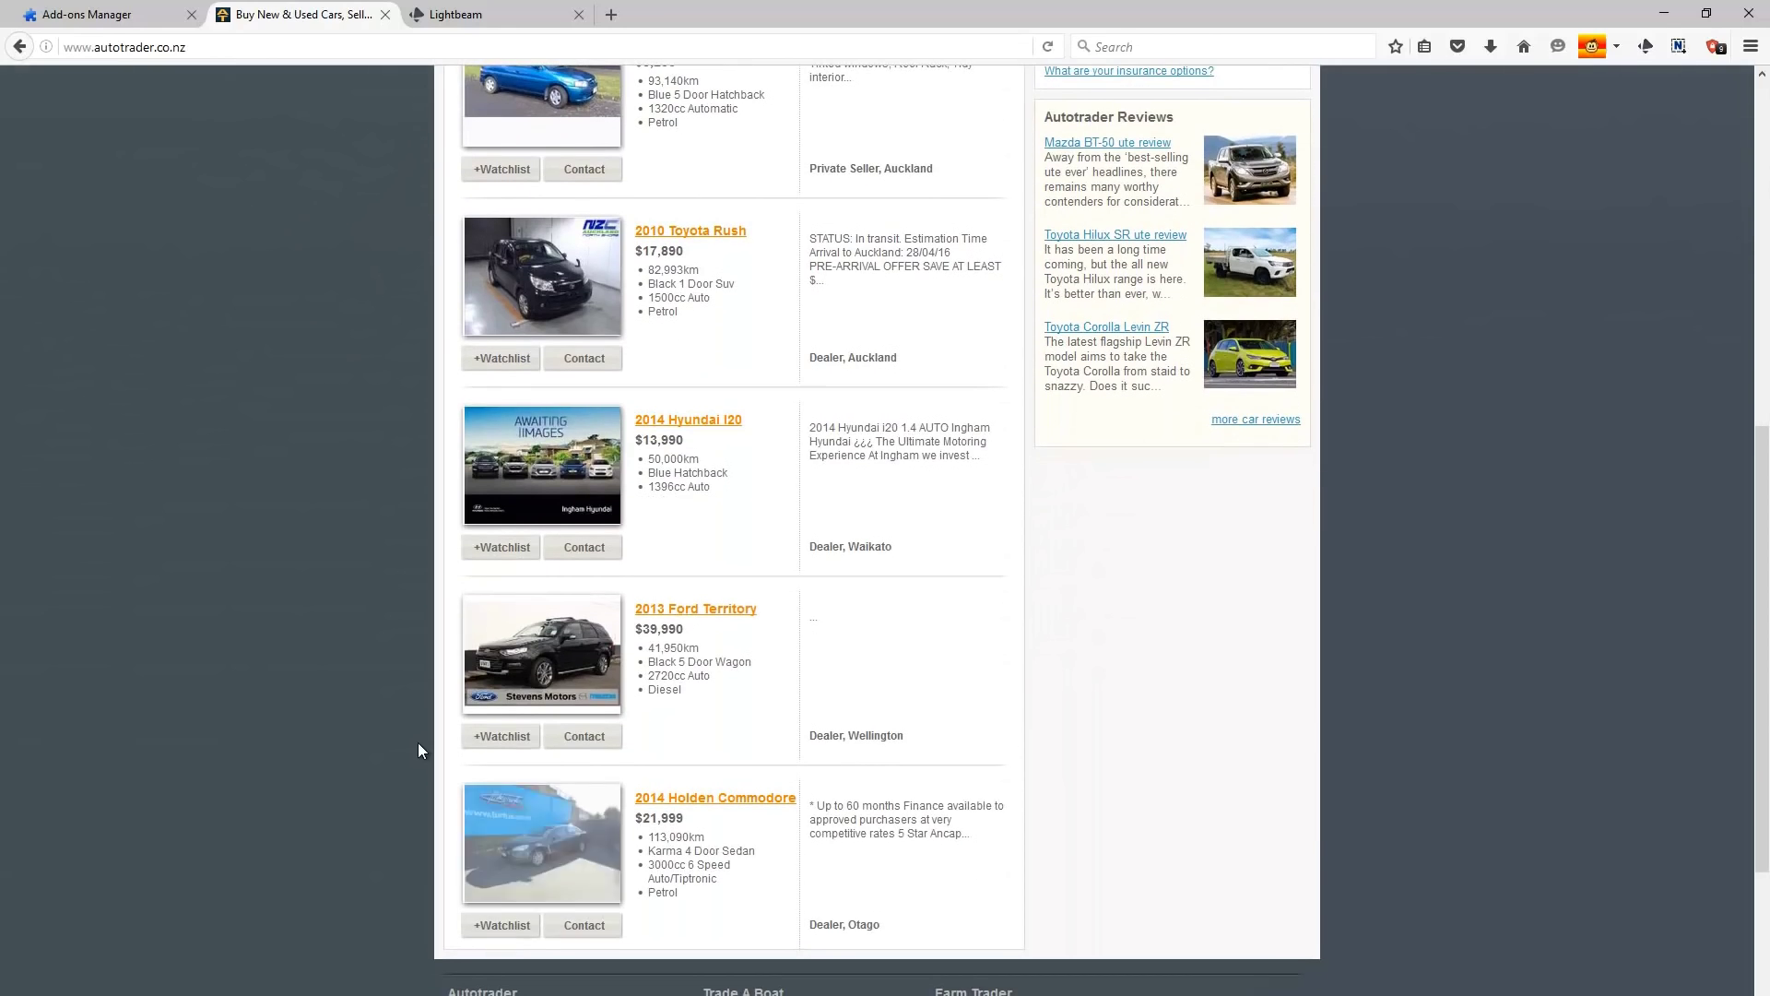
Step: Switch Lightbeam's filter to Last 10 Sites, then close the Lightbeam and AutoTrader tabs
{"action": "left_click", "coordinate": [464, 13]}
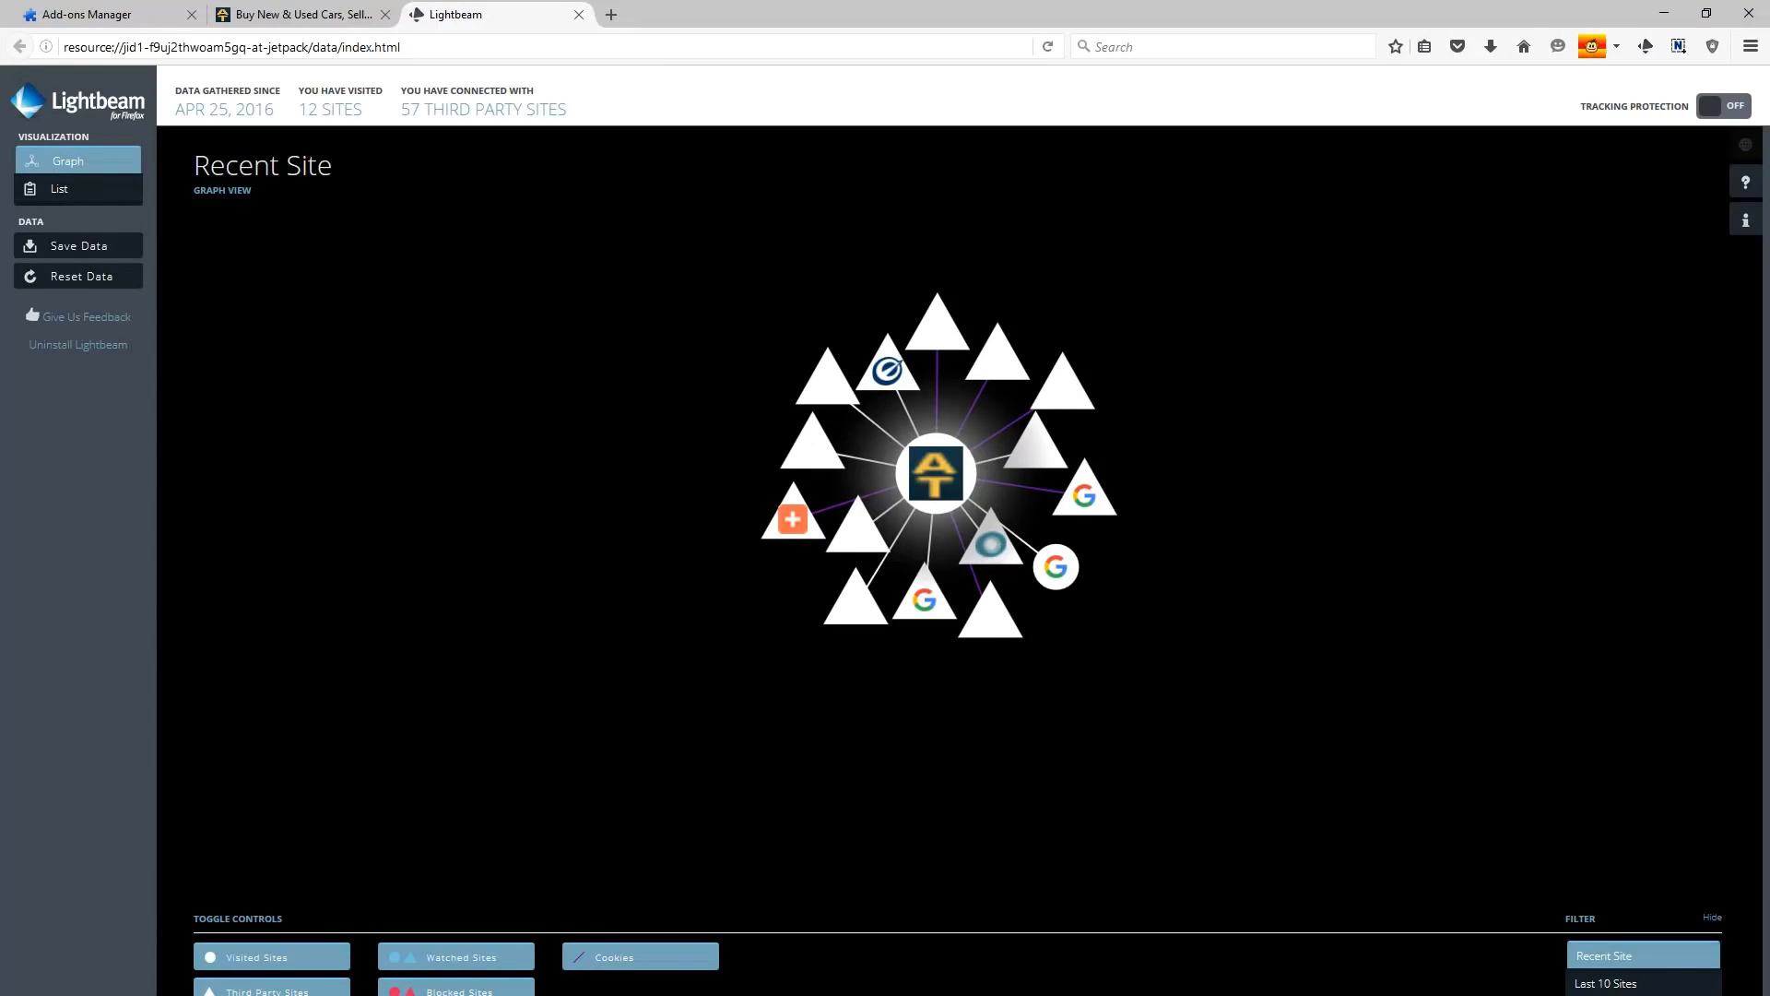
{"action": "left_click", "coordinate": [1622, 983]}
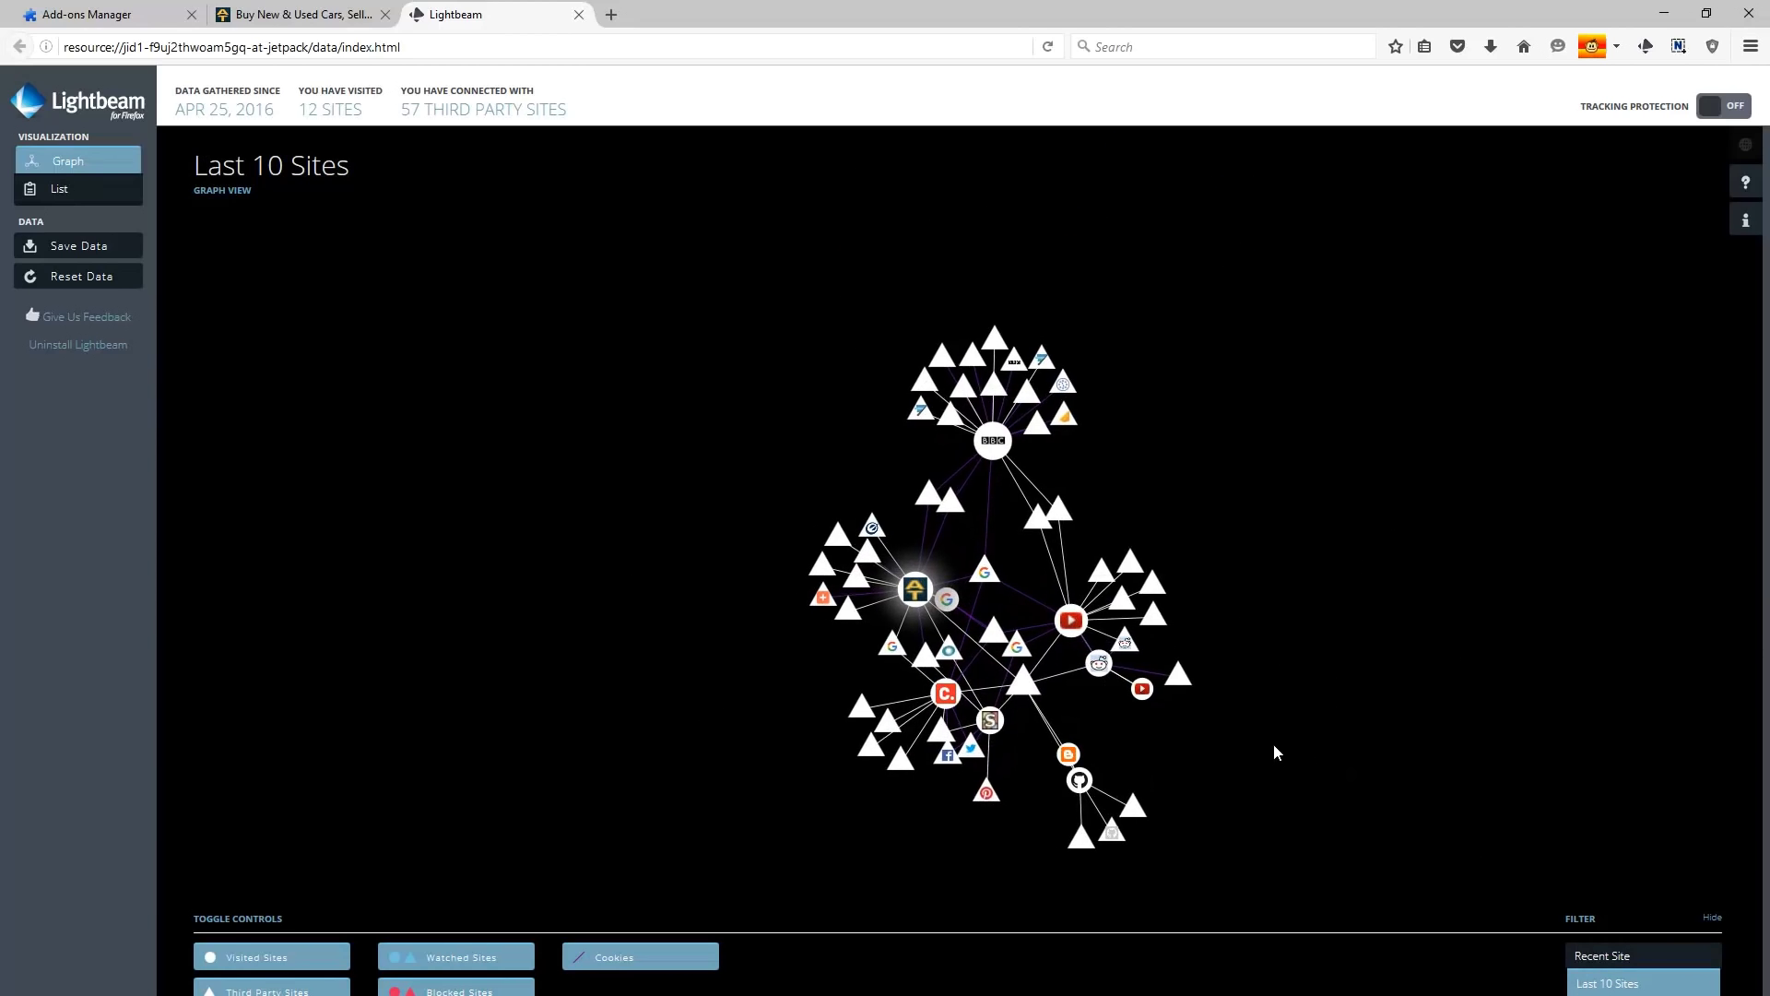
{"action": "key", "text": "ctrl+w"}
{"action": "key", "text": "ctrl+w"}
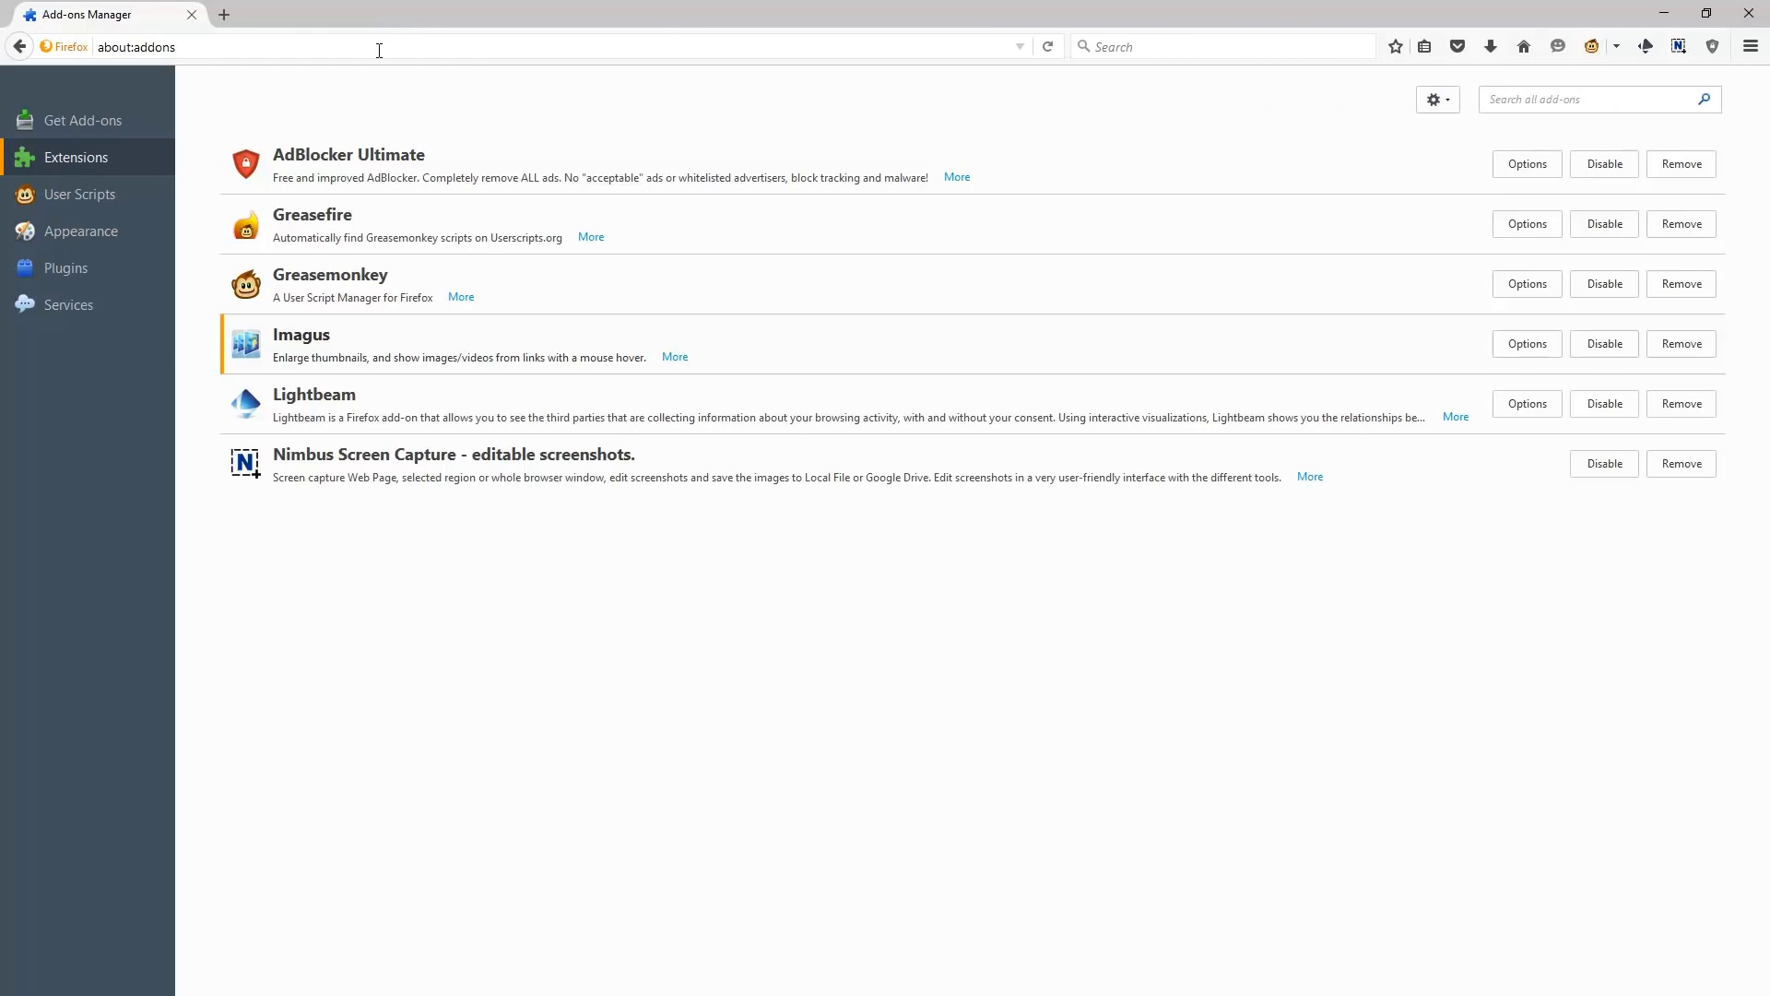
Step: Open bbc.com from the new tab page's top-site tiles and scroll down BBC News
{"action": "left_click", "coordinate": [430, 522]}
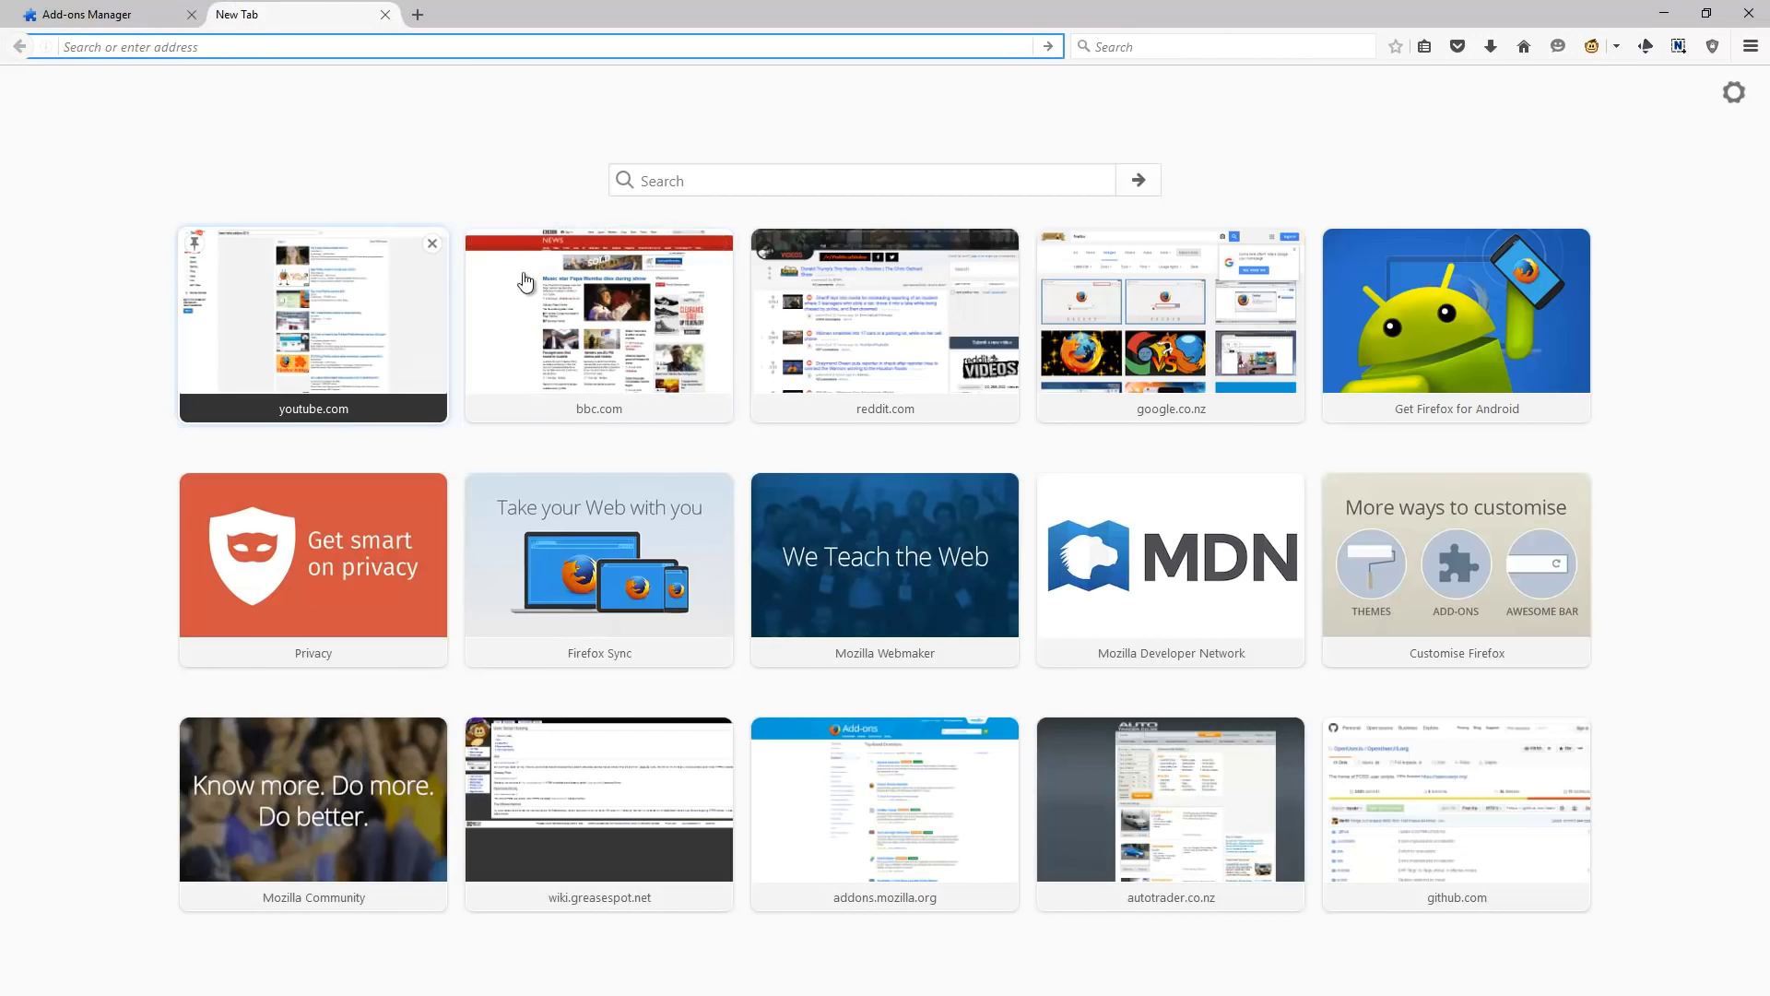
{"action": "left_click", "coordinate": [583, 283]}
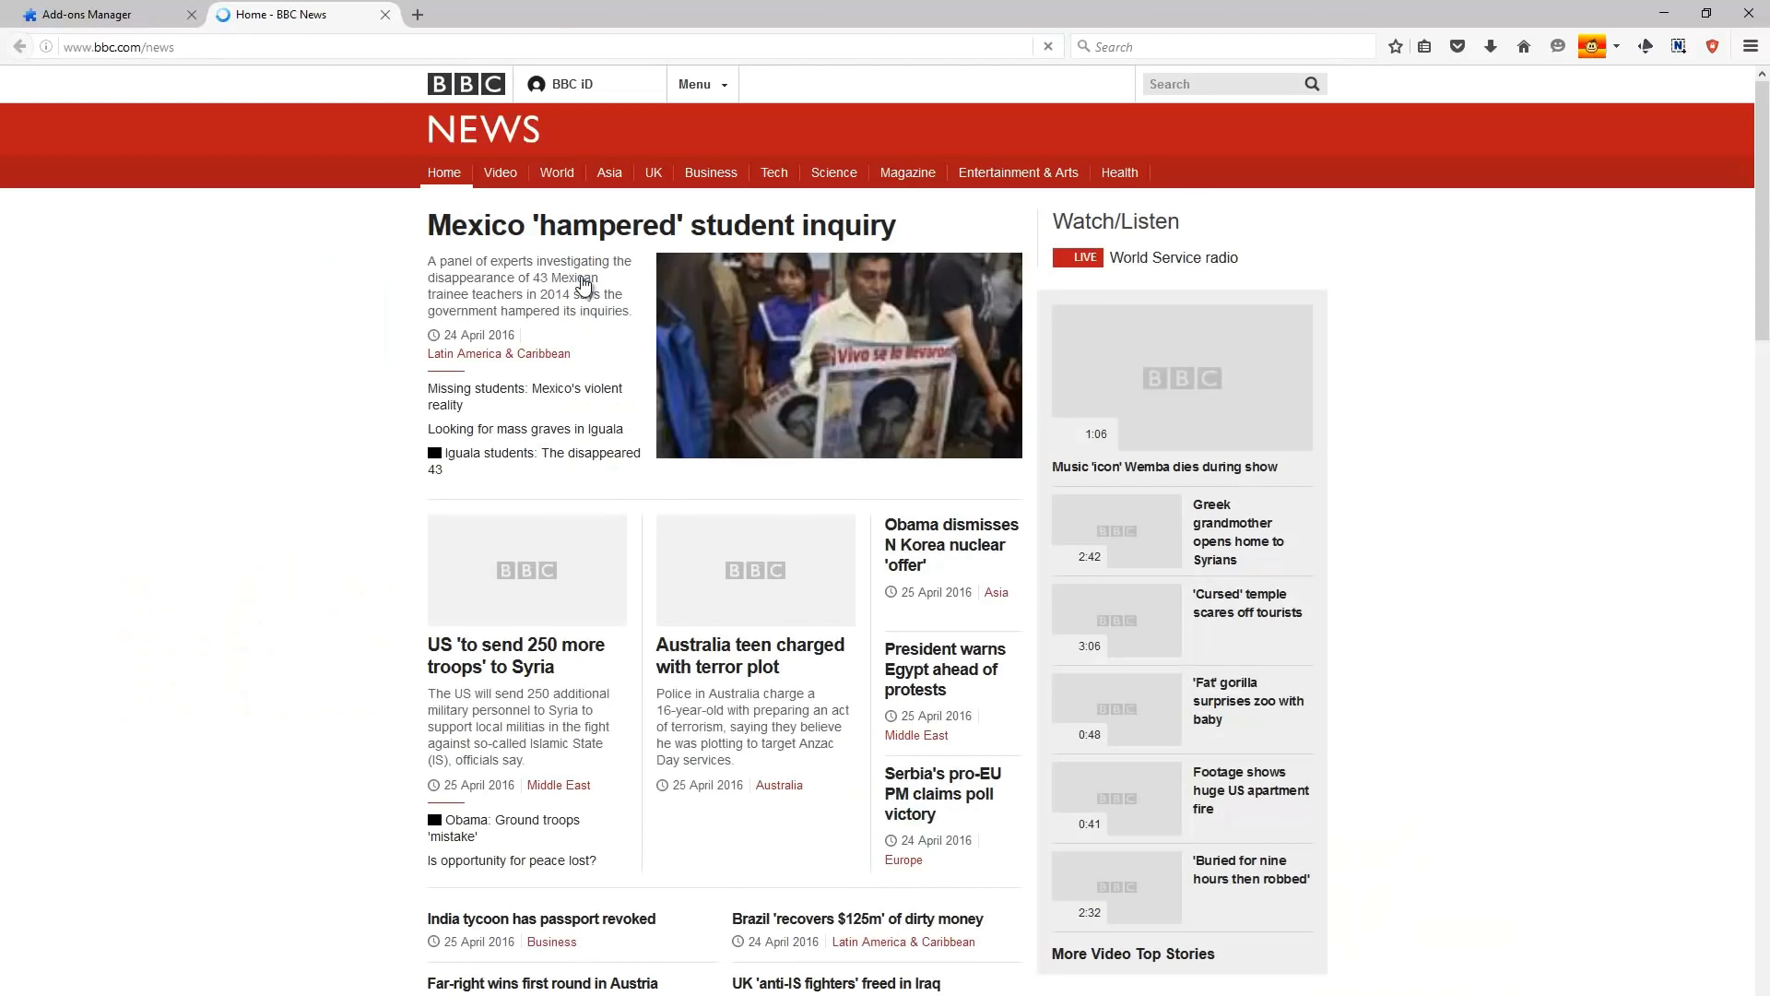
{"action": "scroll", "coordinate": [433, 439], "scroll_direction": "down", "scroll_amount": 6}
{"action": "scroll", "coordinate": [372, 719], "scroll_direction": "down", "scroll_amount": 12}
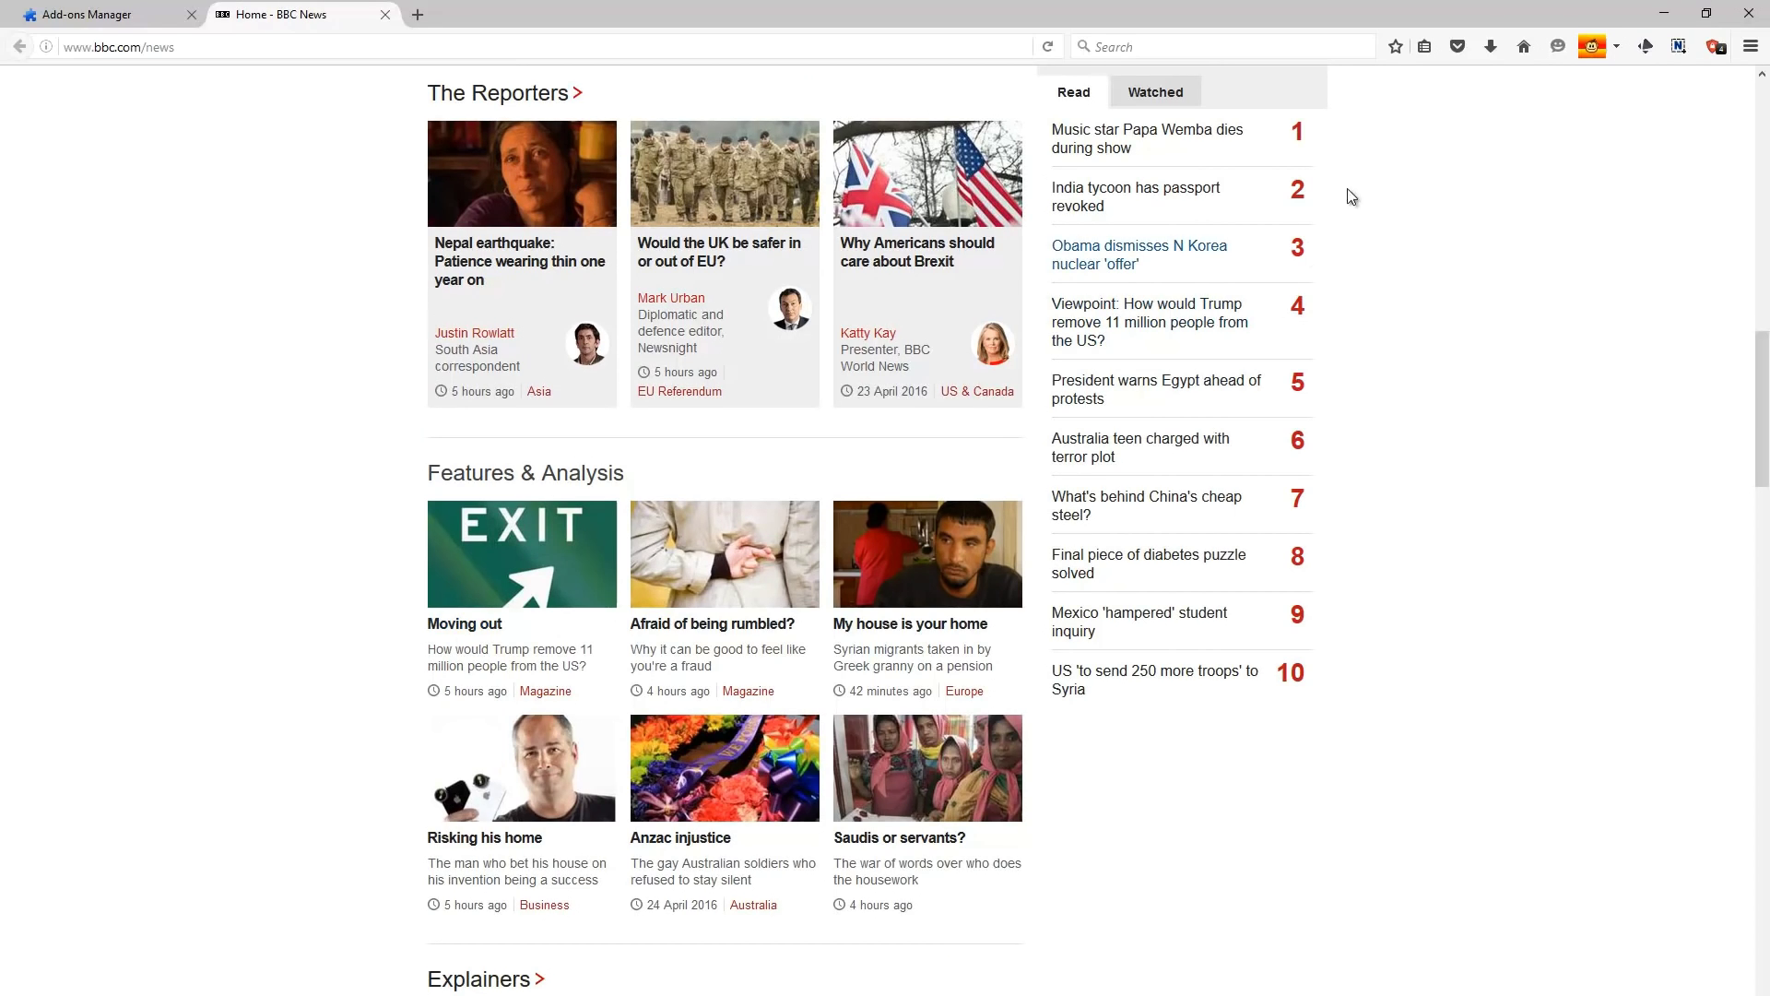
Step: Capture the Features & Analysis area with Nimbus, copy it to the clipboard, and open Nimbus options
{"action": "left_click", "coordinate": [1684, 46]}
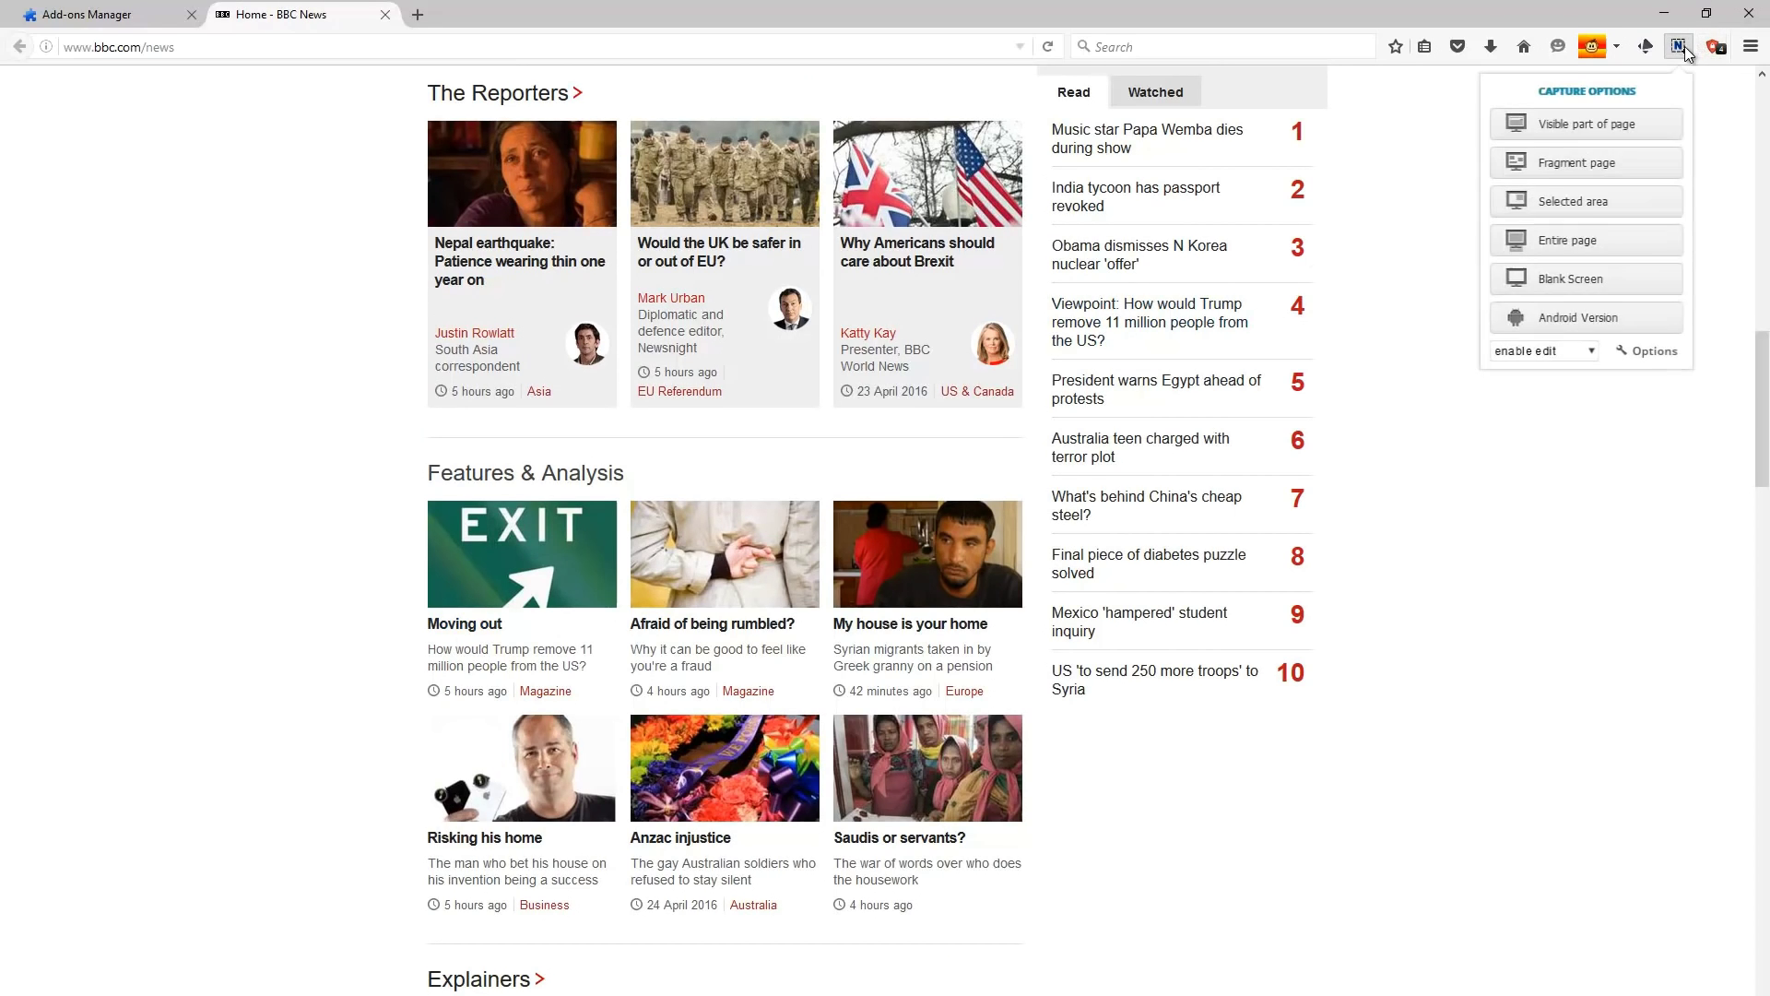
{"action": "left_click", "coordinate": [1567, 205]}
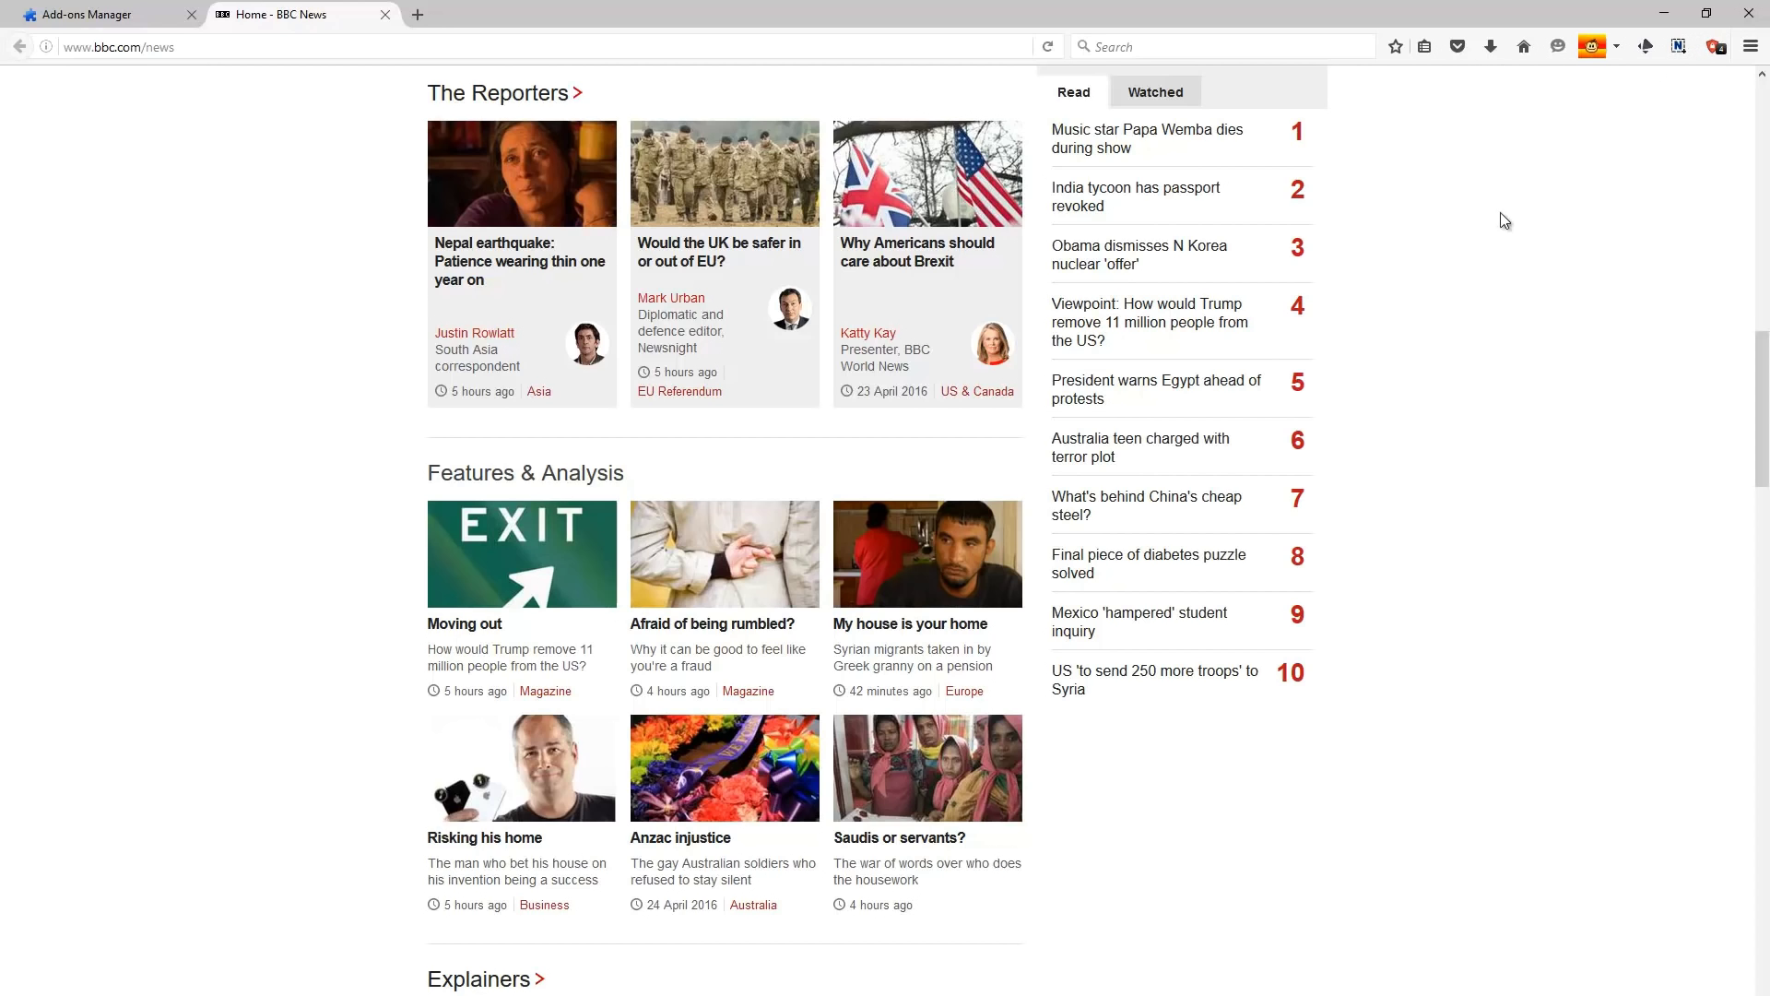
{"action": "left_click_drag", "start_coordinate": [376, 440], "coordinate": [1031, 699]}
{"action": "left_click", "coordinate": [1057, 630]}
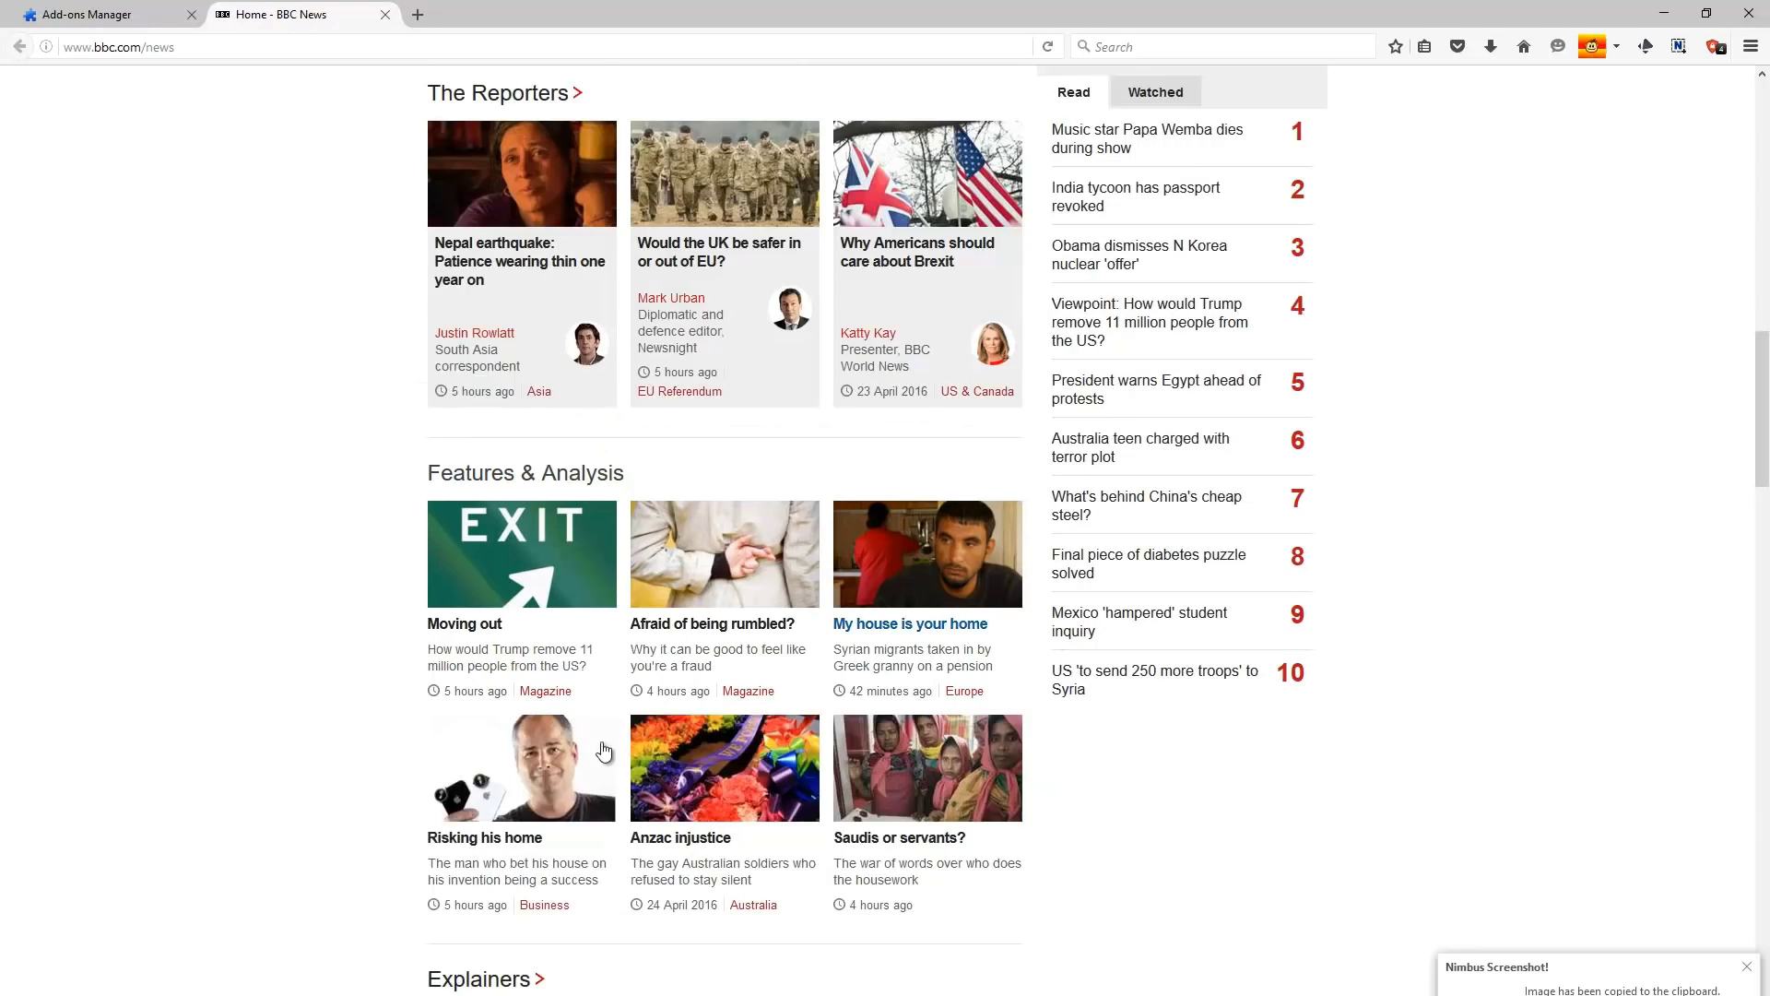
{"action": "scroll", "coordinate": [885, 553], "scroll_direction": "down", "scroll_amount": 10}
{"action": "left_click", "coordinate": [1680, 46]}
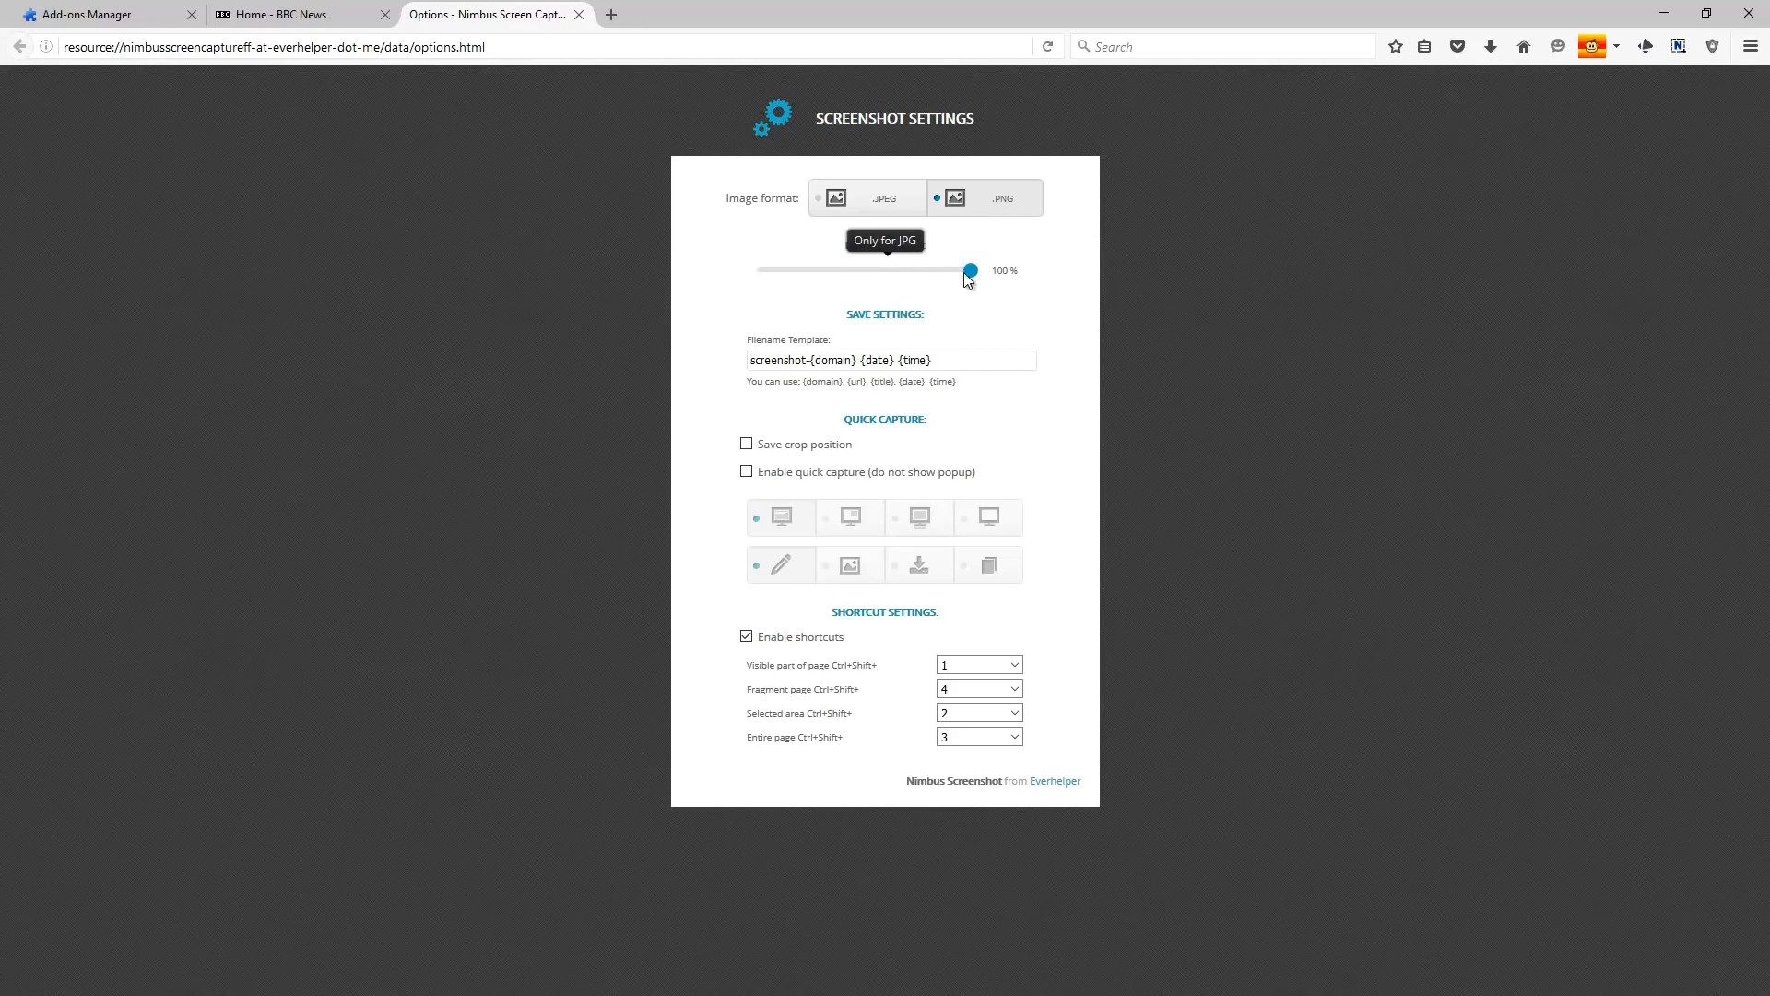
Step: Switch Nimbus Screen Capture's saved image format to JPEG with image quality at 100%
{"action": "left_click", "coordinate": [883, 203]}
{"action": "left_click_drag", "start_coordinate": [970, 270], "coordinate": [1042, 281]}
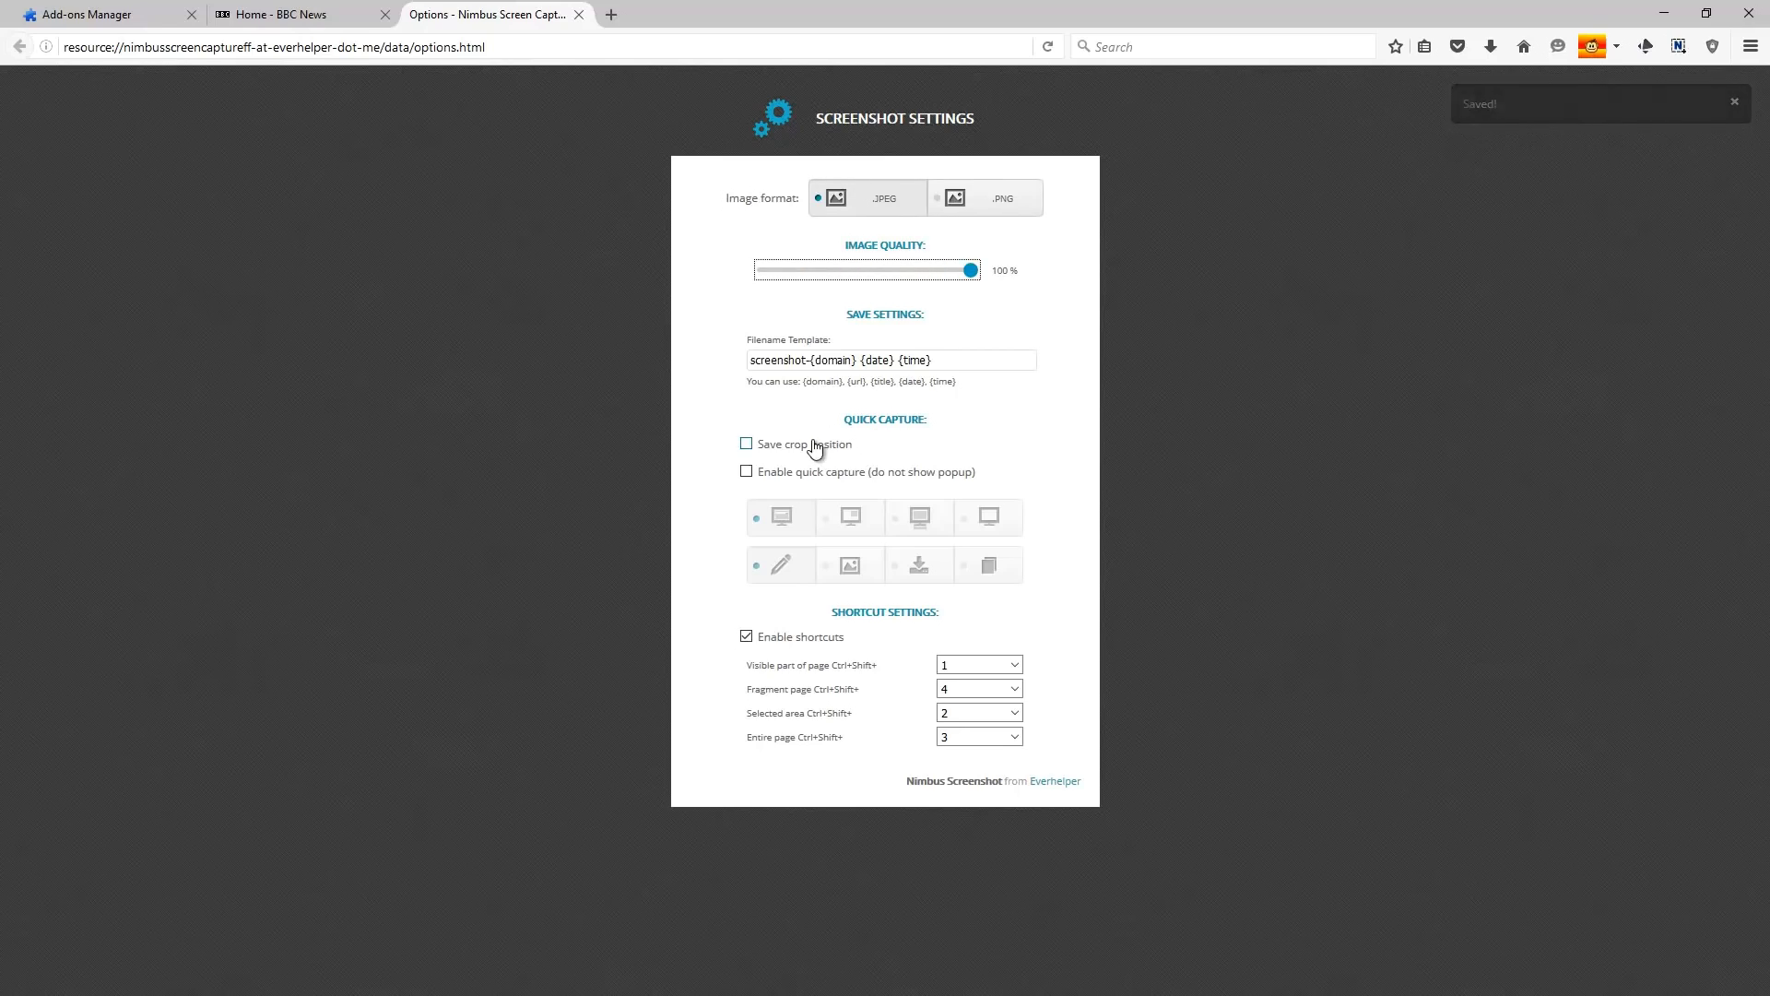
{"action": "left_click", "coordinate": [836, 412]}
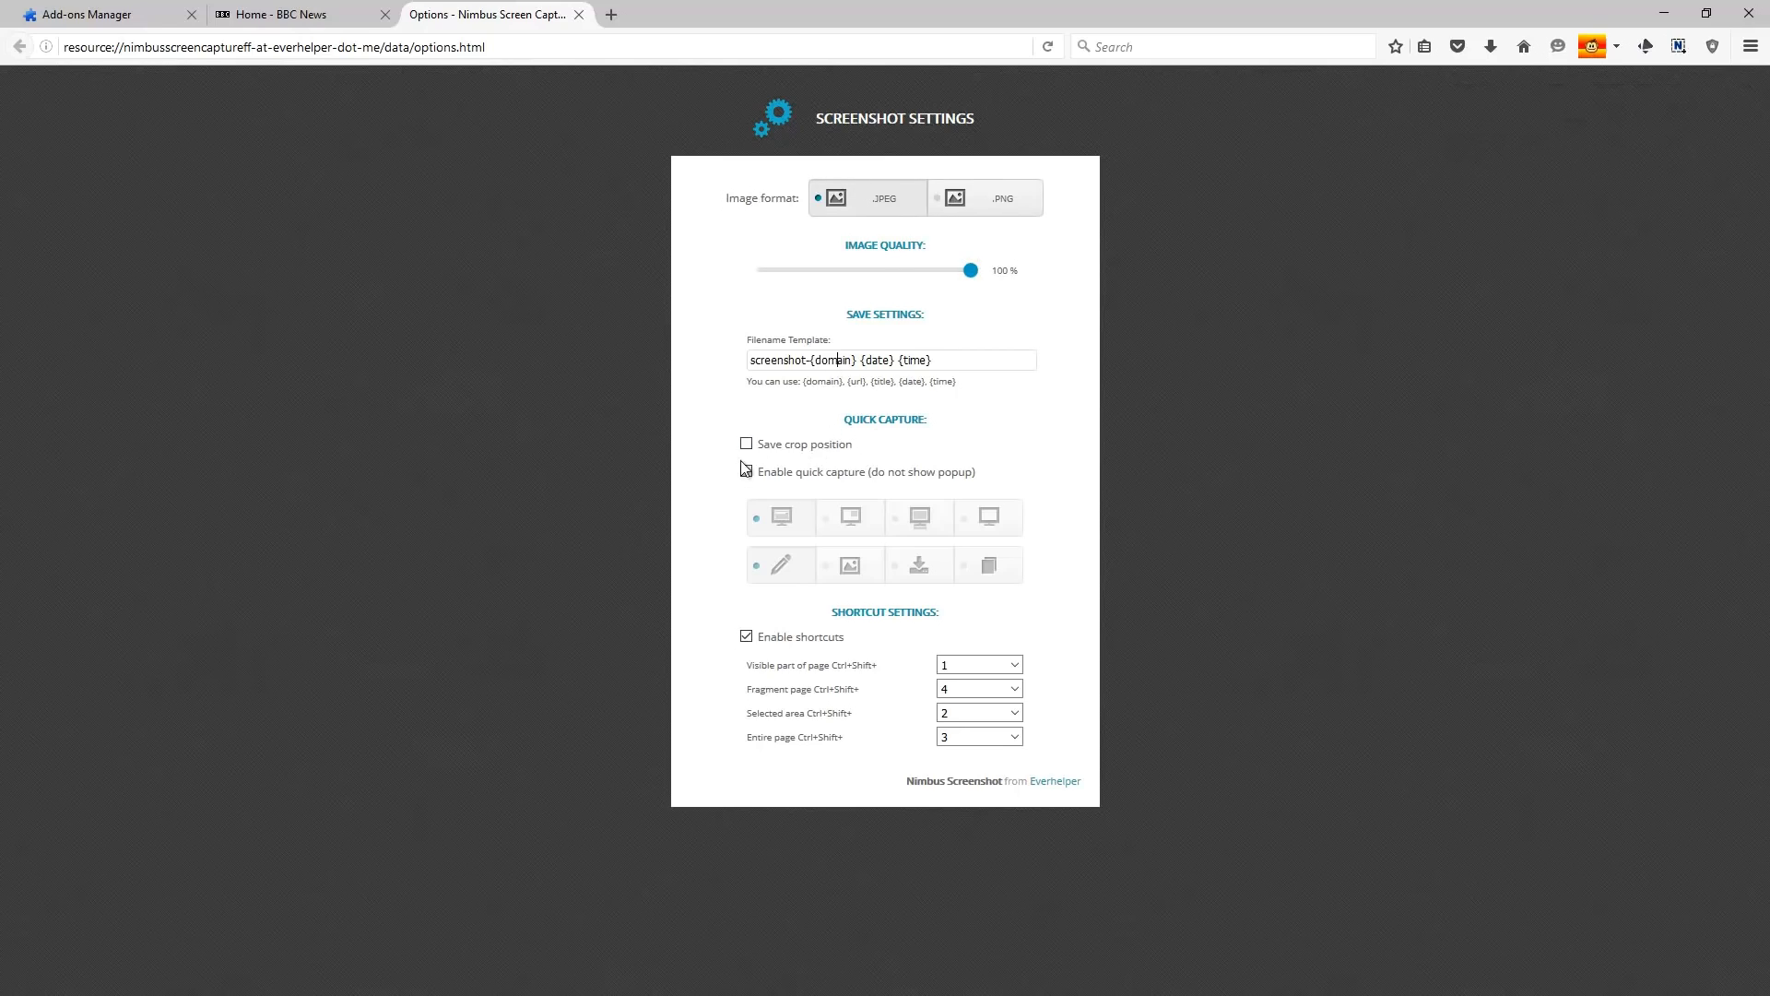